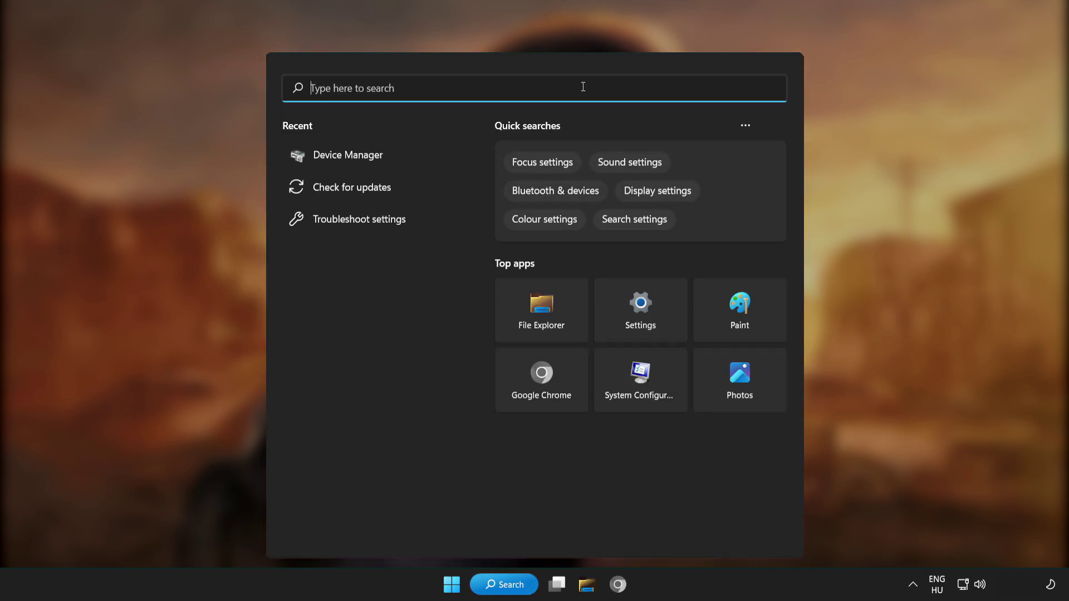
# Step: Search Windows for 'device manager'
pyautogui.write('device')
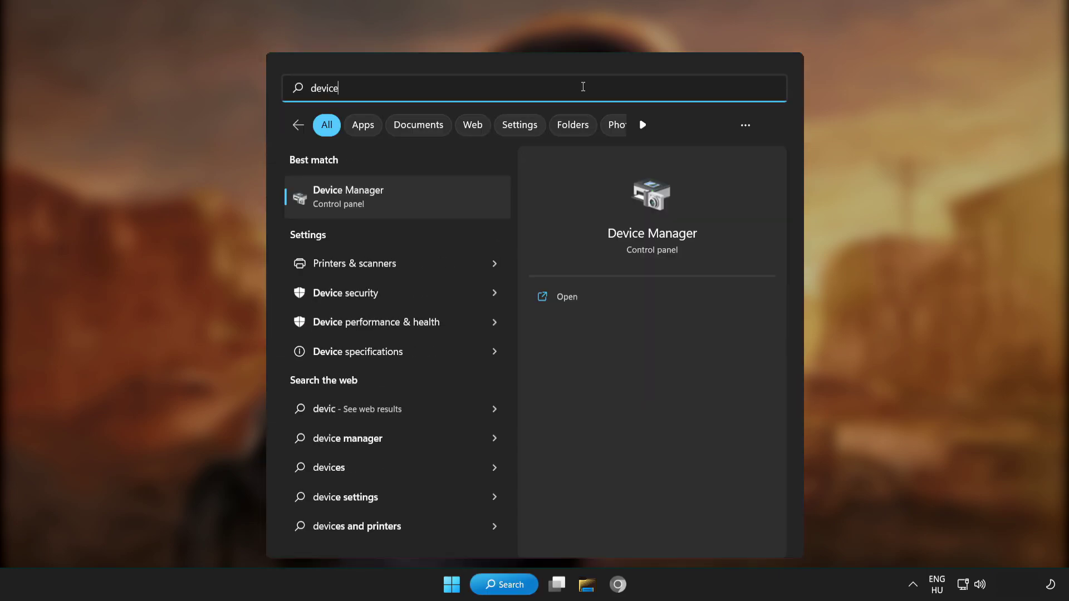
pyautogui.write(' manager')
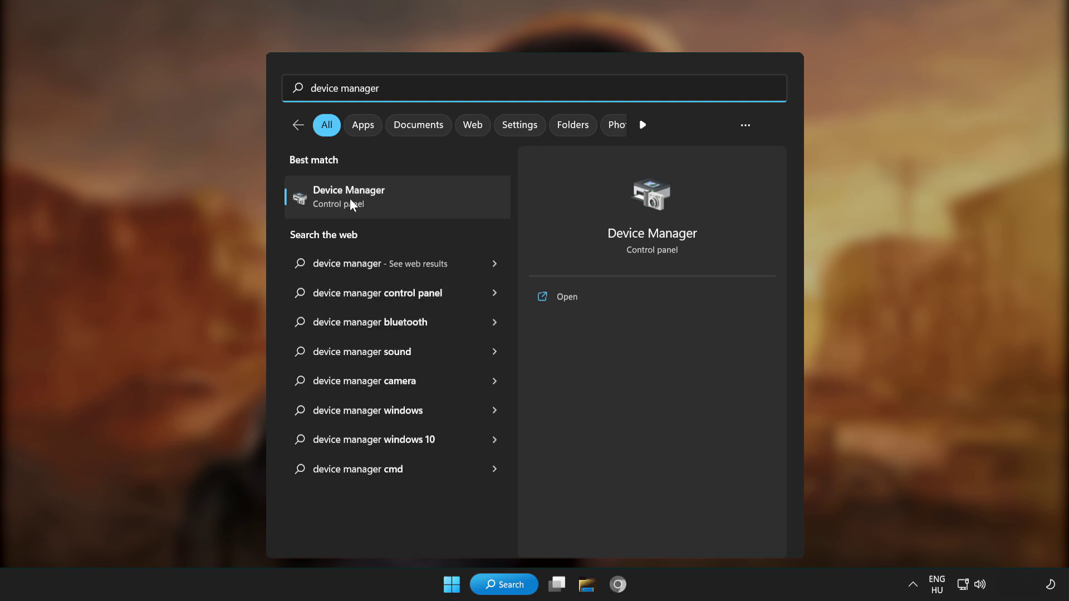
# Step: Open Device Manager maximized and bring up the actions for the VMware SVGA 3D display adapter
pyautogui.click(444, 196)
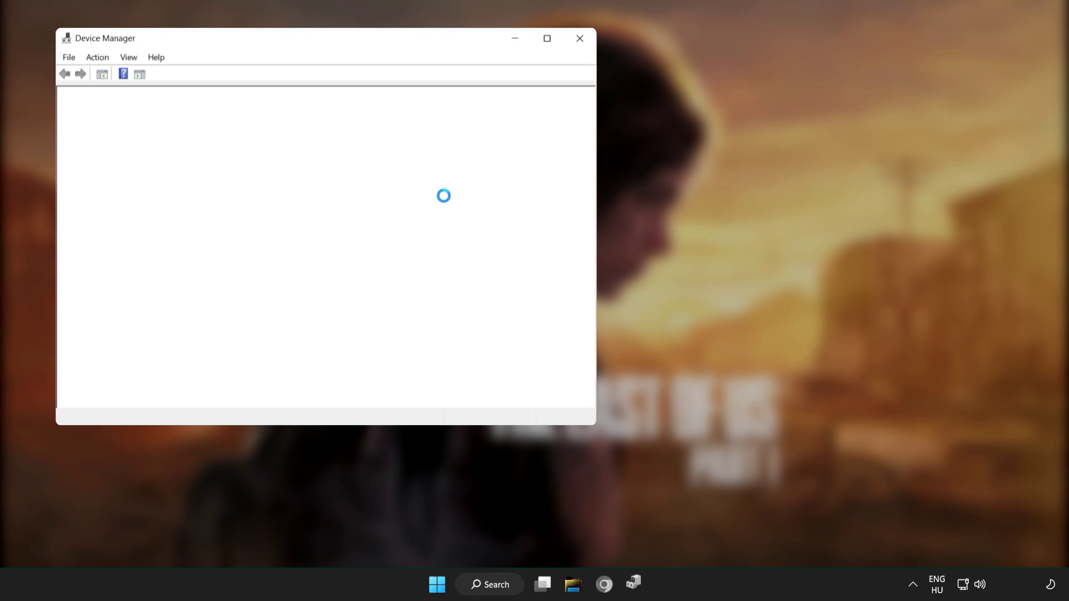
pyautogui.click(547, 39)
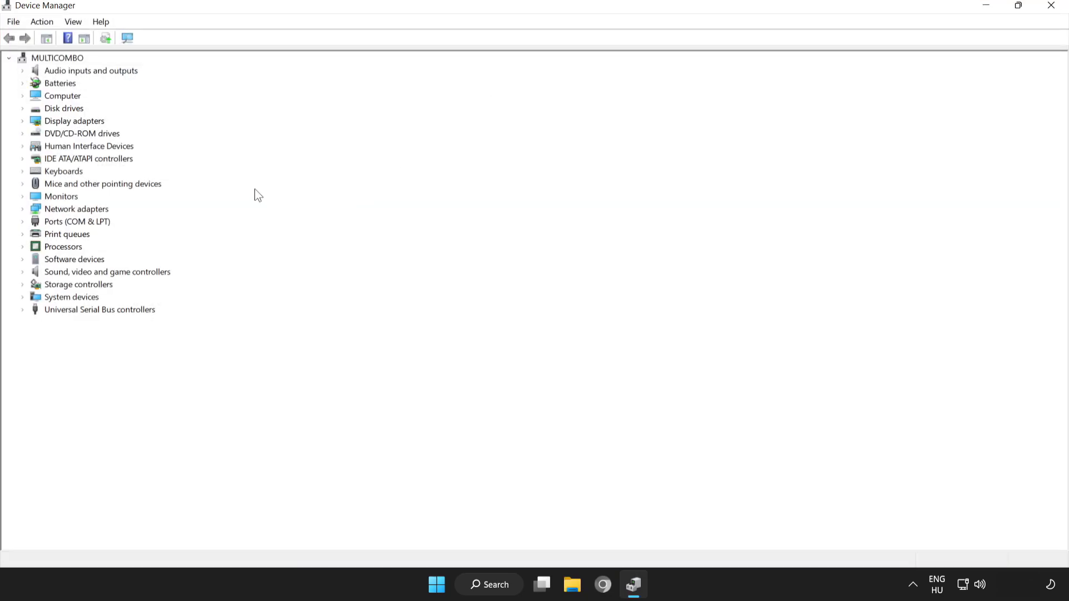
pyautogui.click(37, 121)
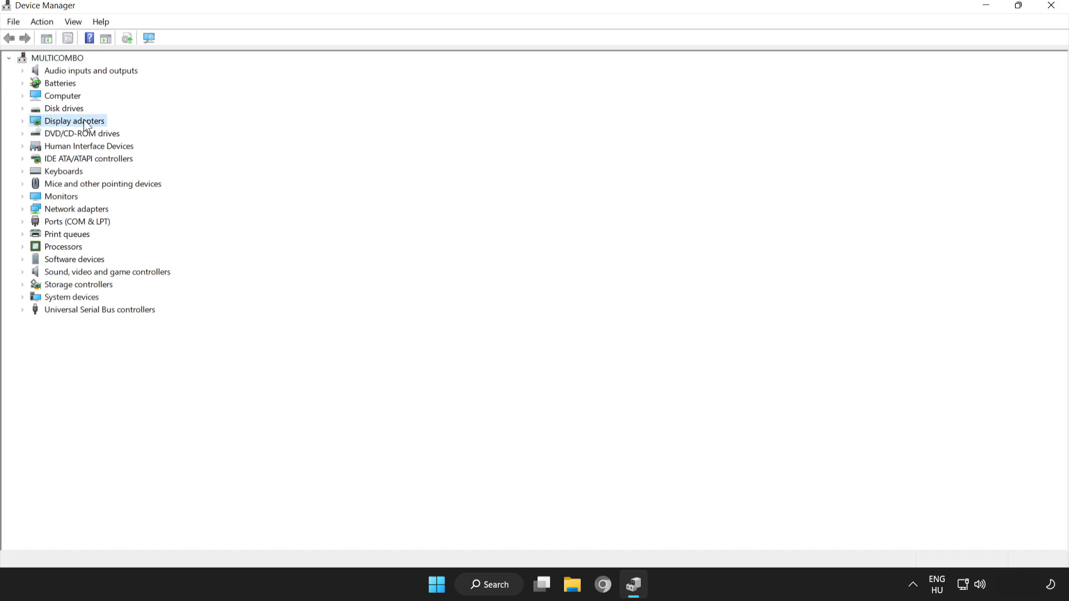
pyautogui.click(22, 122)
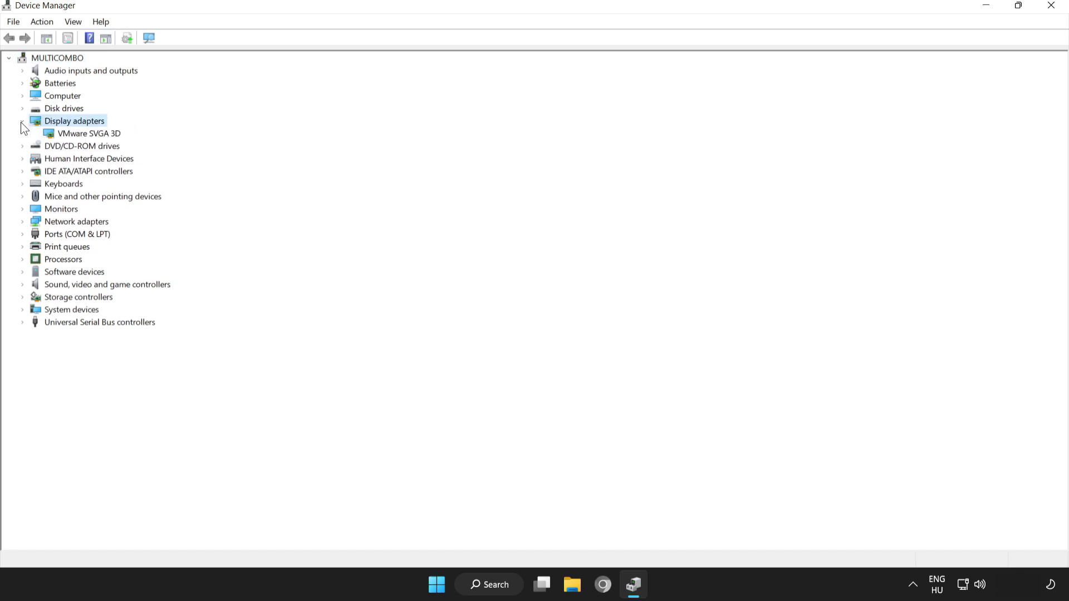
pyautogui.click(67, 136)
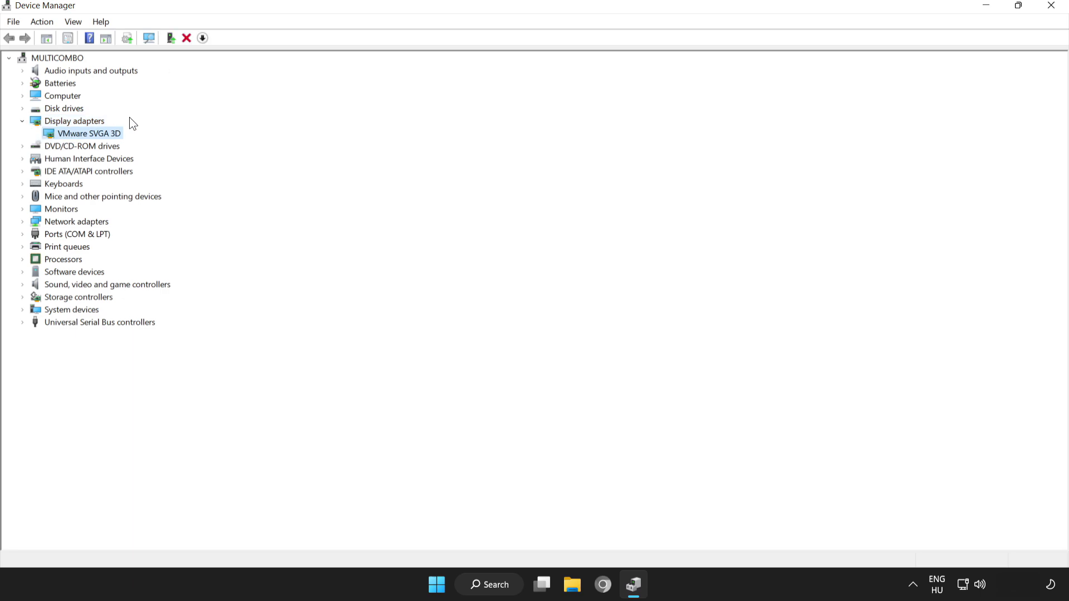
pyautogui.rightClick(79, 137)
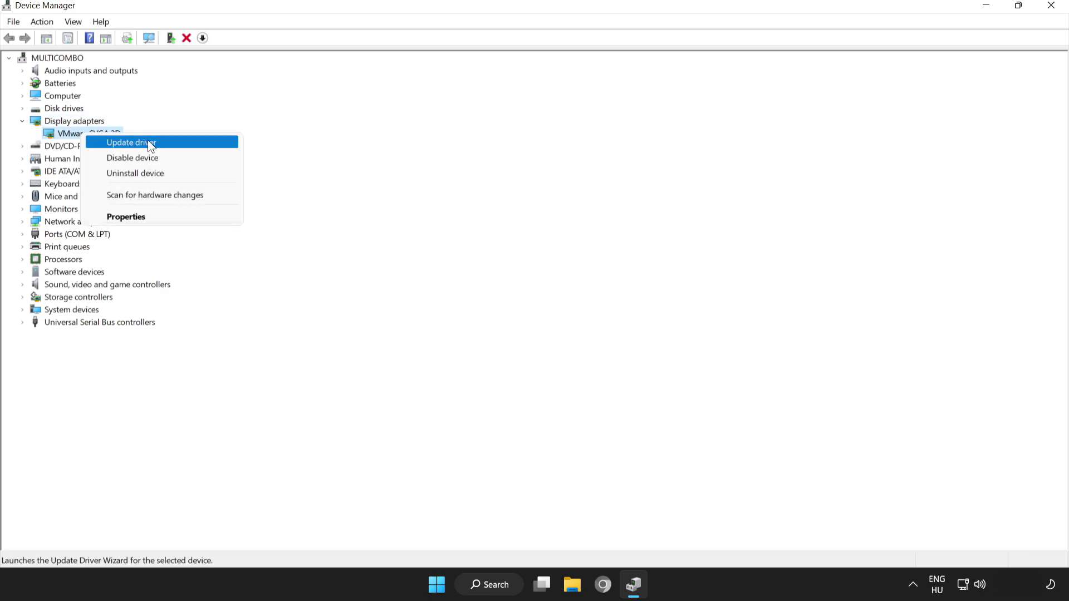
# Step: Search automatically for a VMware SVGA 3D driver, confirm the best one is installed, and close Device Manager
pyautogui.click(131, 142)
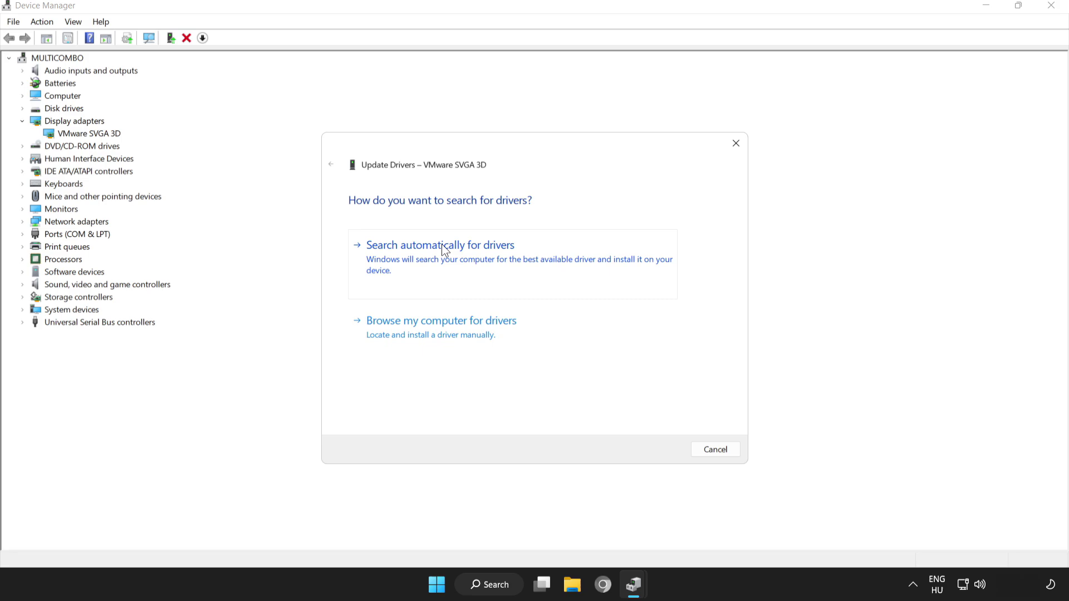
pyautogui.click(454, 253)
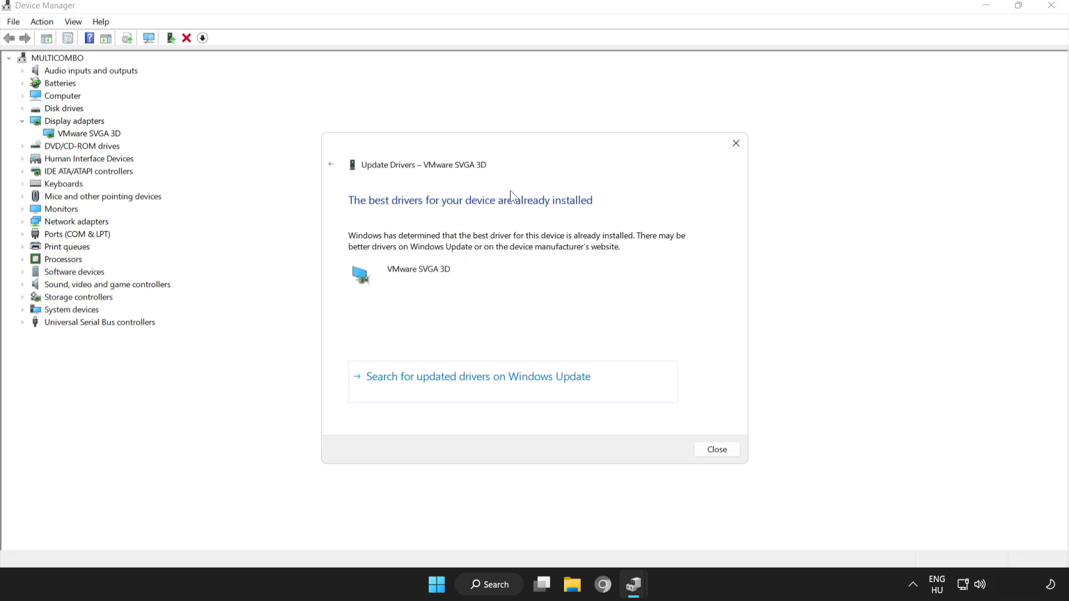
pyautogui.click(723, 450)
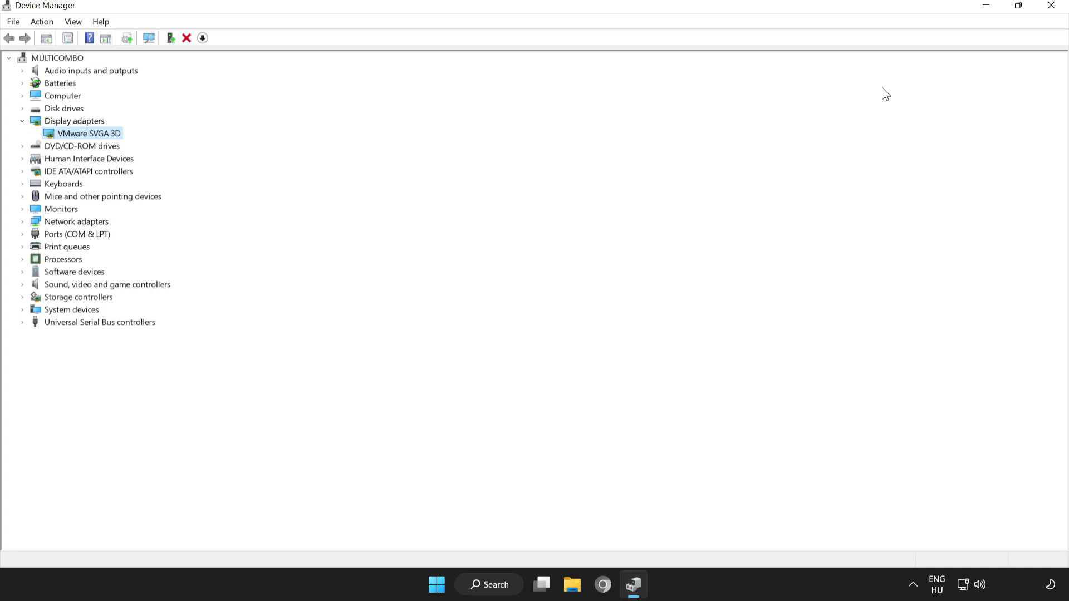
pyautogui.click(1052, 7)
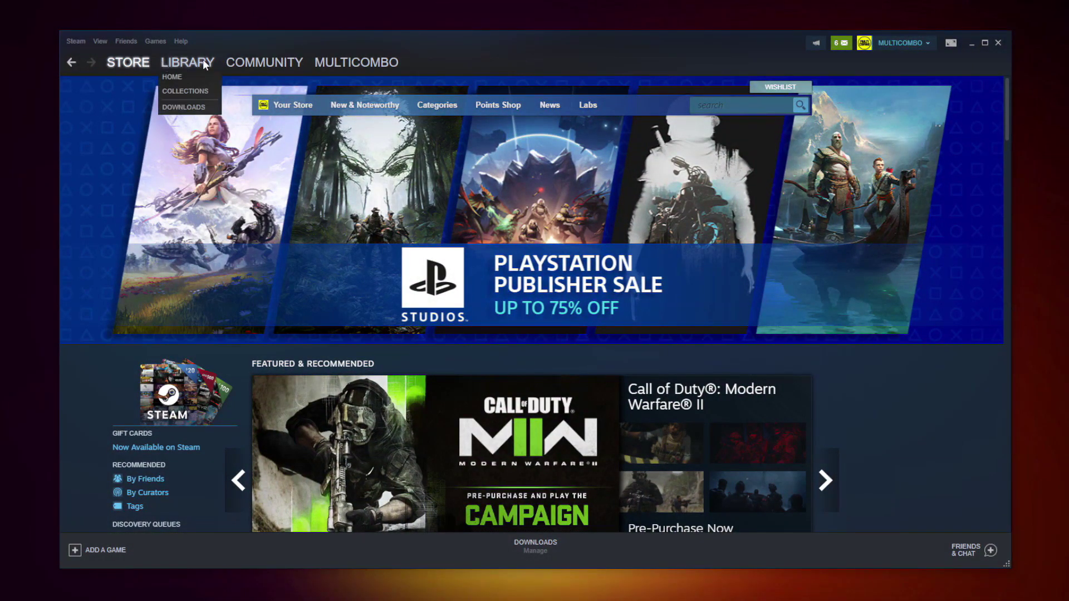
# Step: Switch Steam to the Library and bring up actions for the favourited game
pyautogui.click(184, 63)
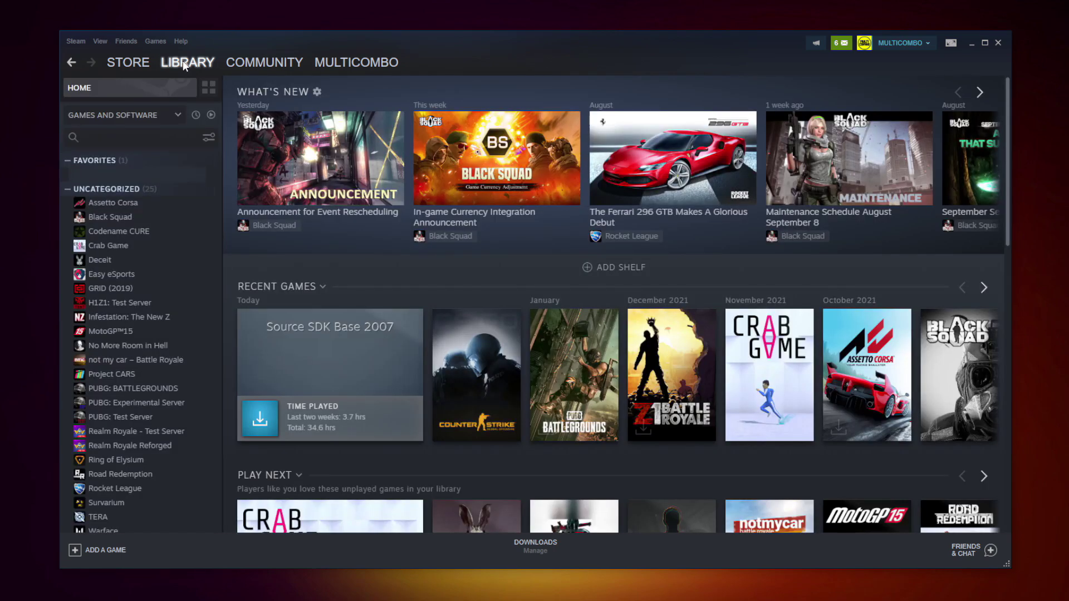
pyautogui.rightClick(201, 177)
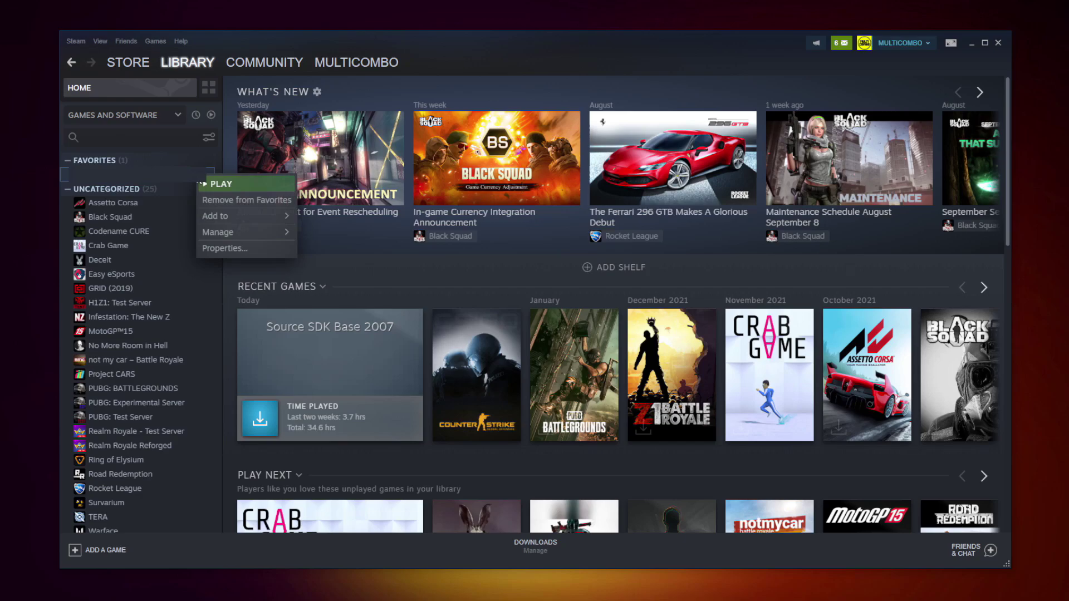
# Step: Verify Counter-Strike: Global Offensive's files from Properties > Local Files, validating all 3367 files
pyautogui.click(238, 248)
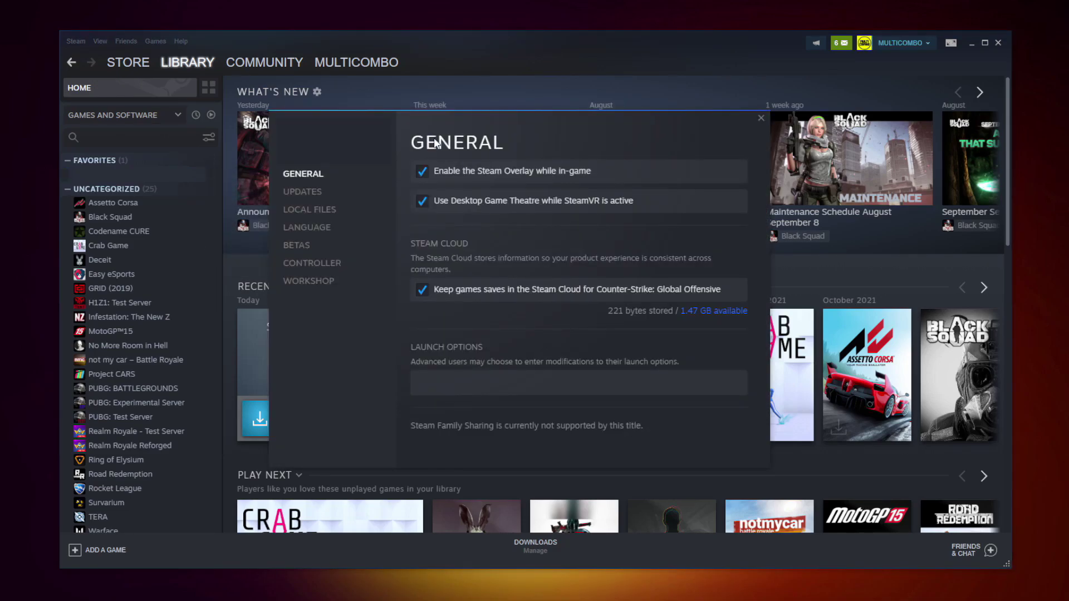
pyautogui.click(314, 215)
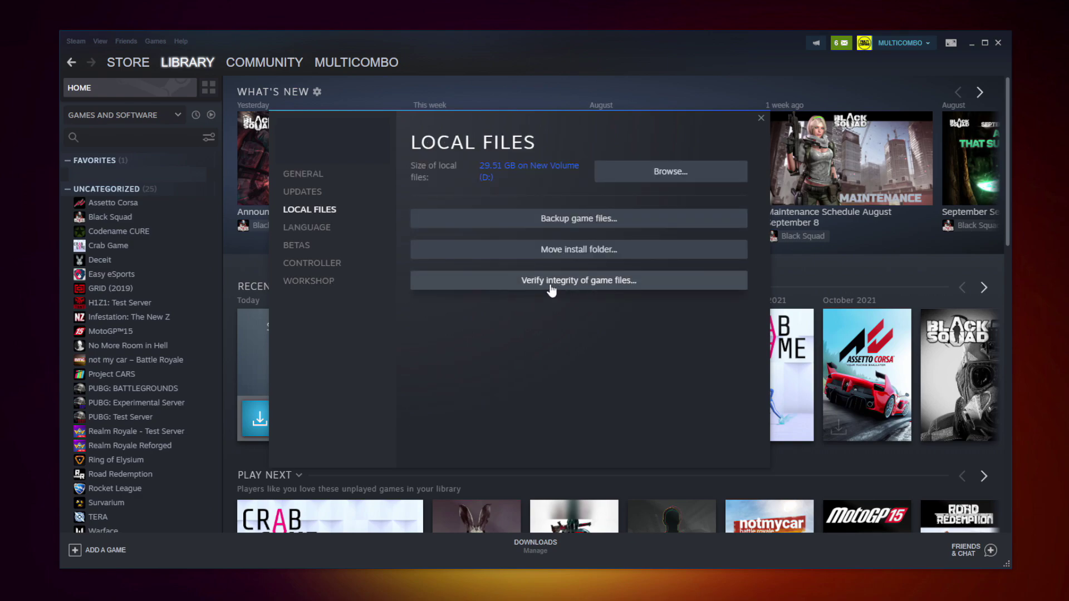
pyautogui.click(583, 289)
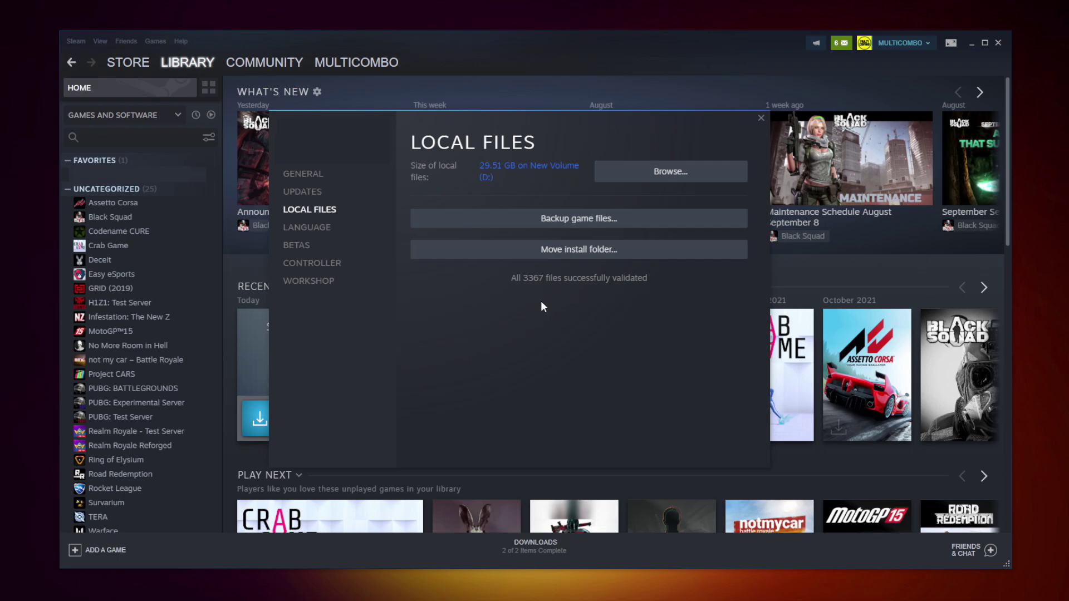
# Step: Browse to the game's install folder on D: and bring up actions for its application file
pyautogui.click(690, 177)
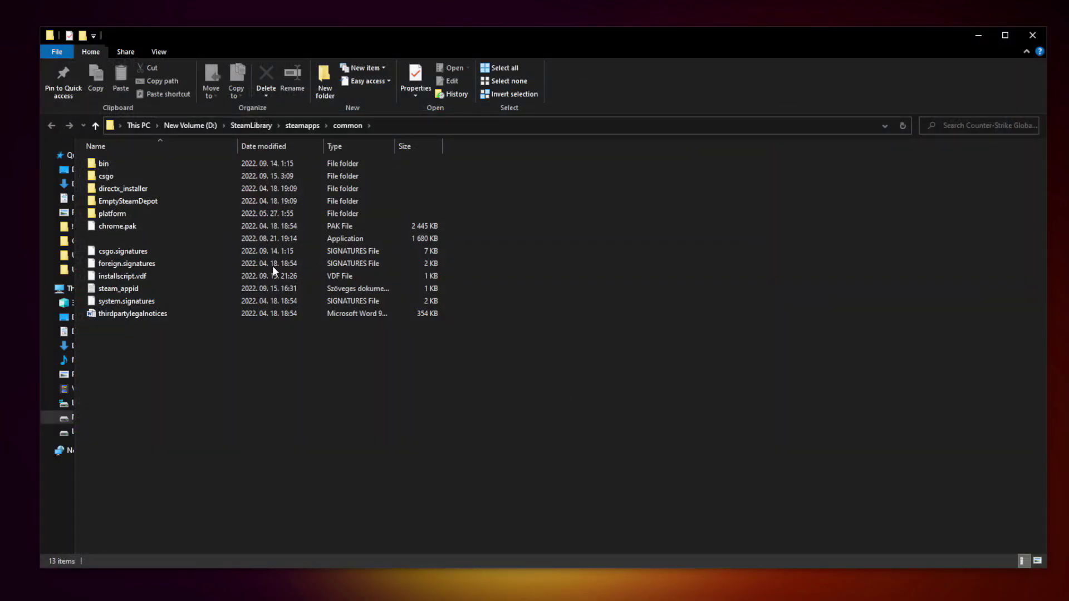
pyautogui.click(204, 239)
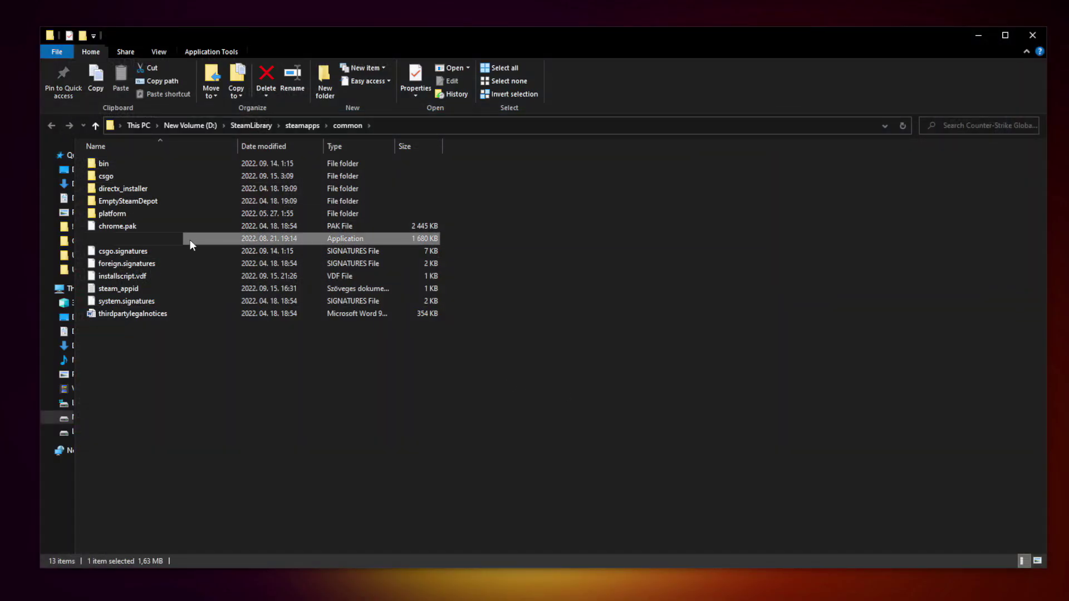
pyautogui.rightClick(214, 242)
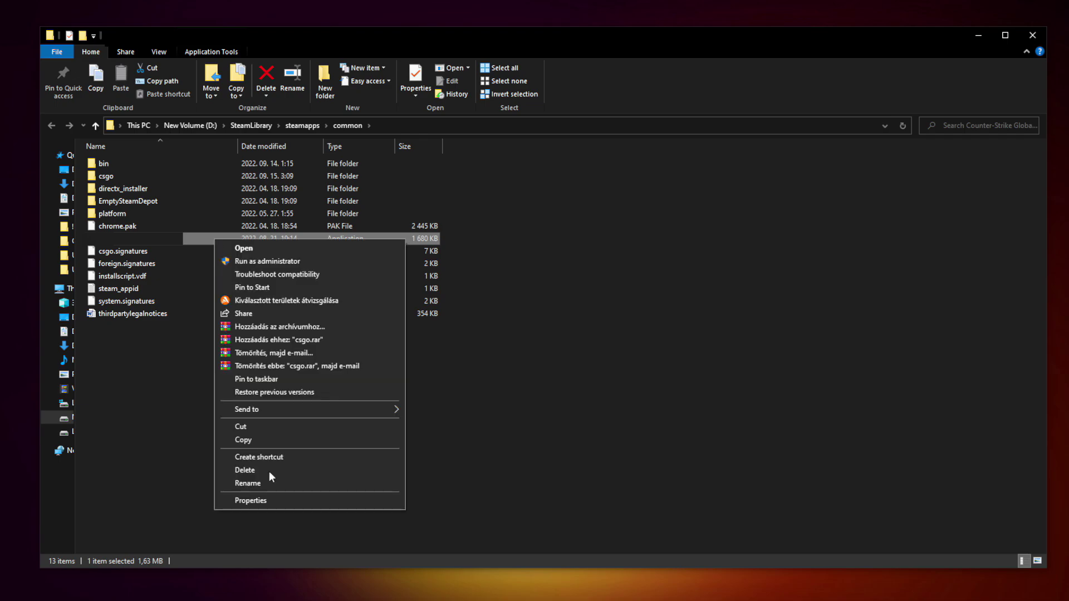
# Step: Set the game exe to Windows 8 compatibility mode, disable fullscreen optimizations, and always run as administrator
pyautogui.click(309, 499)
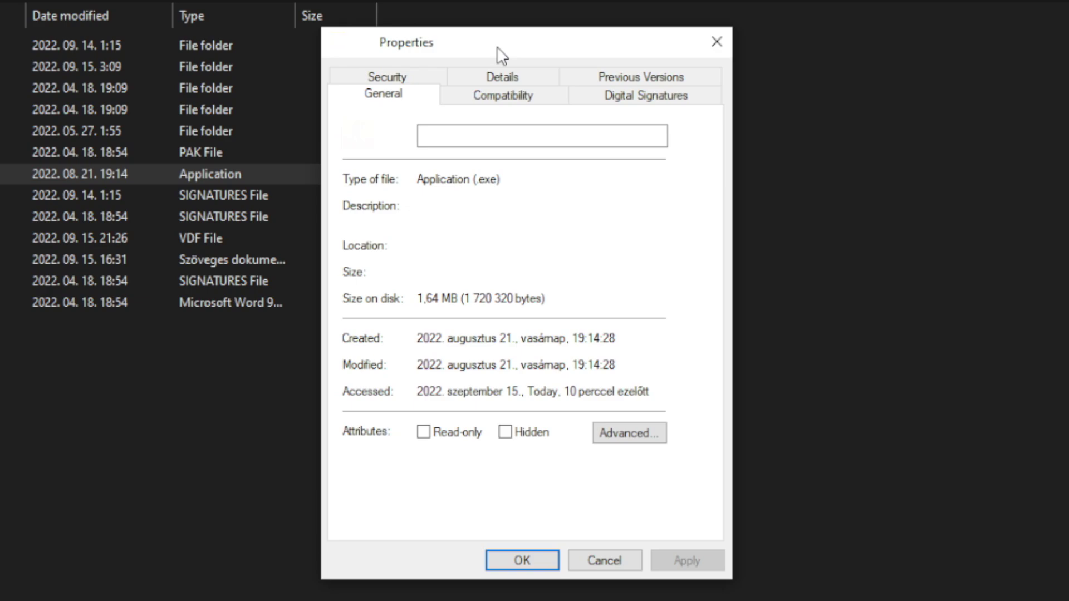
pyautogui.click(510, 103)
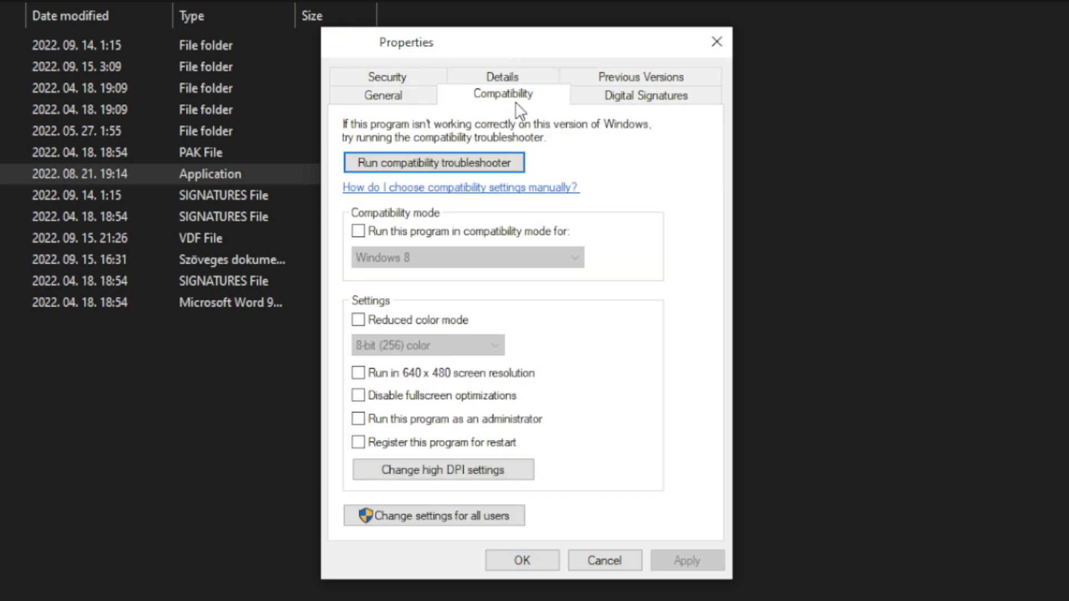
pyautogui.click(368, 233)
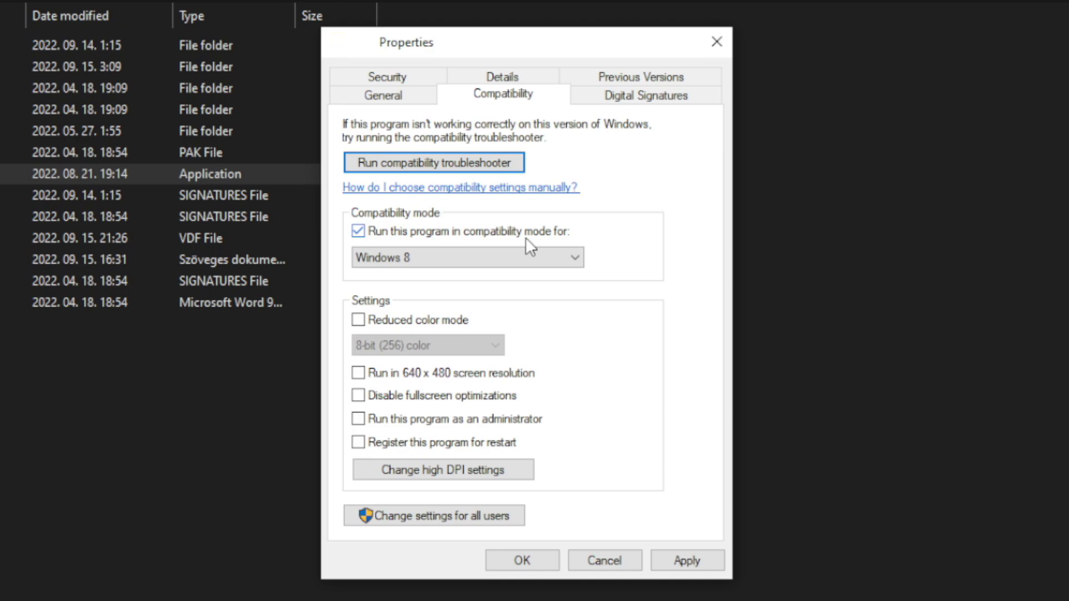
pyautogui.click(415, 257)
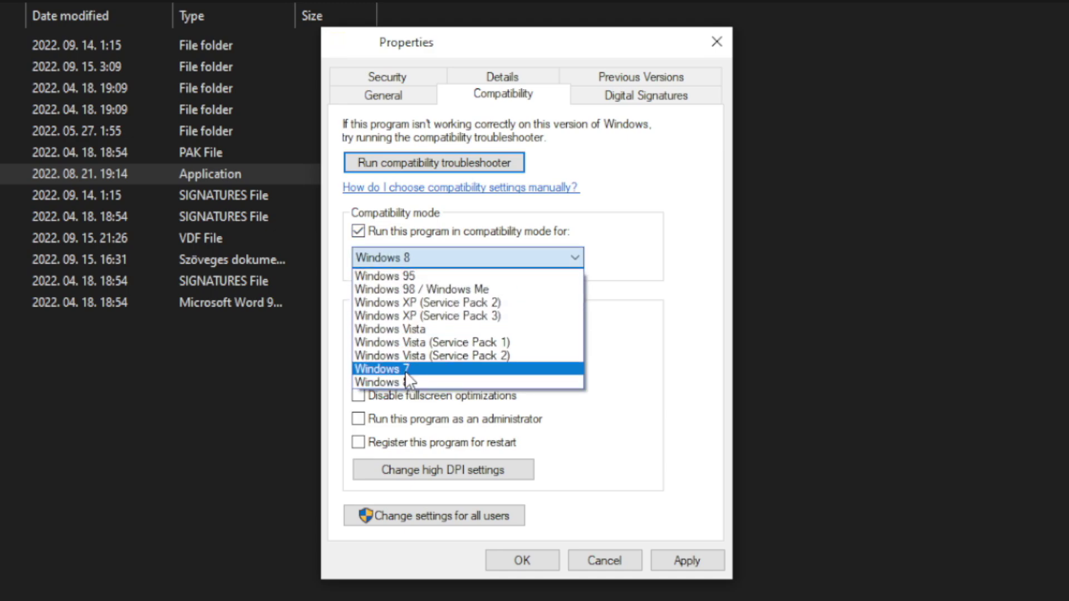
pyautogui.click(412, 383)
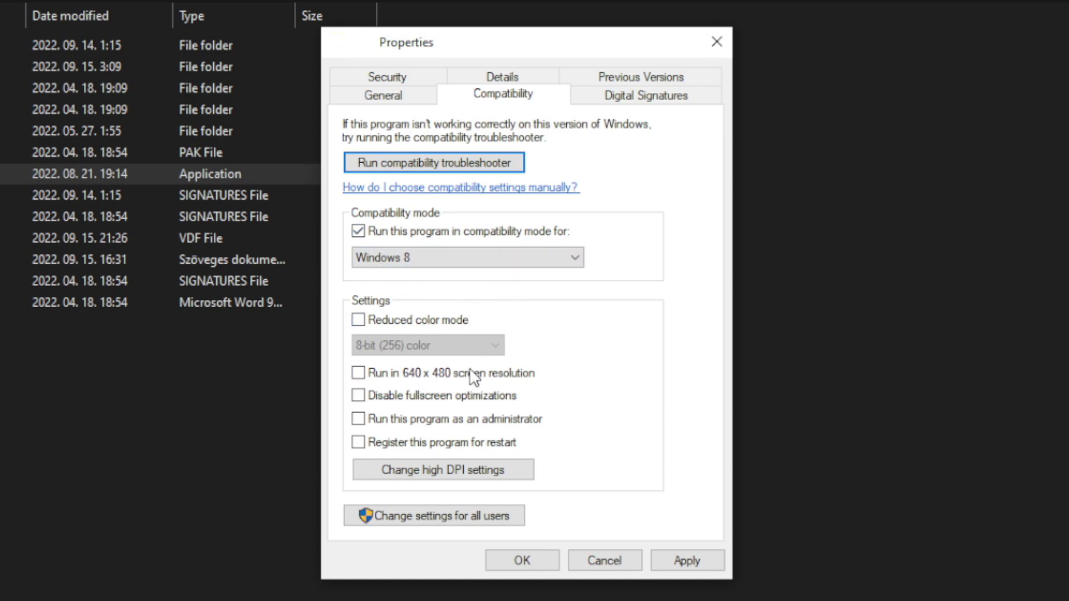
pyautogui.click(432, 399)
pyautogui.click(513, 422)
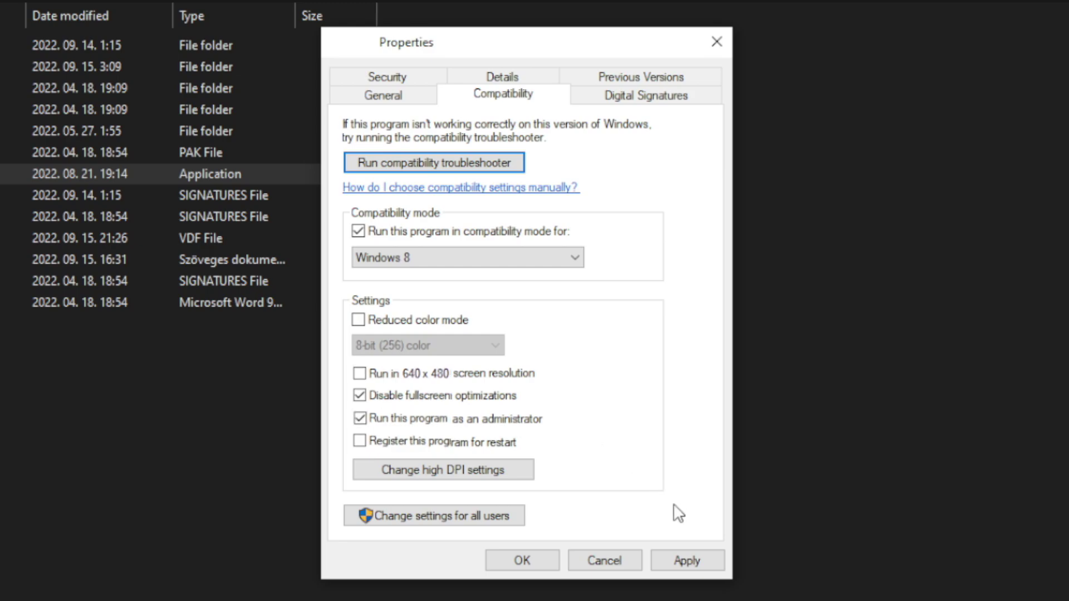
pyautogui.click(692, 560)
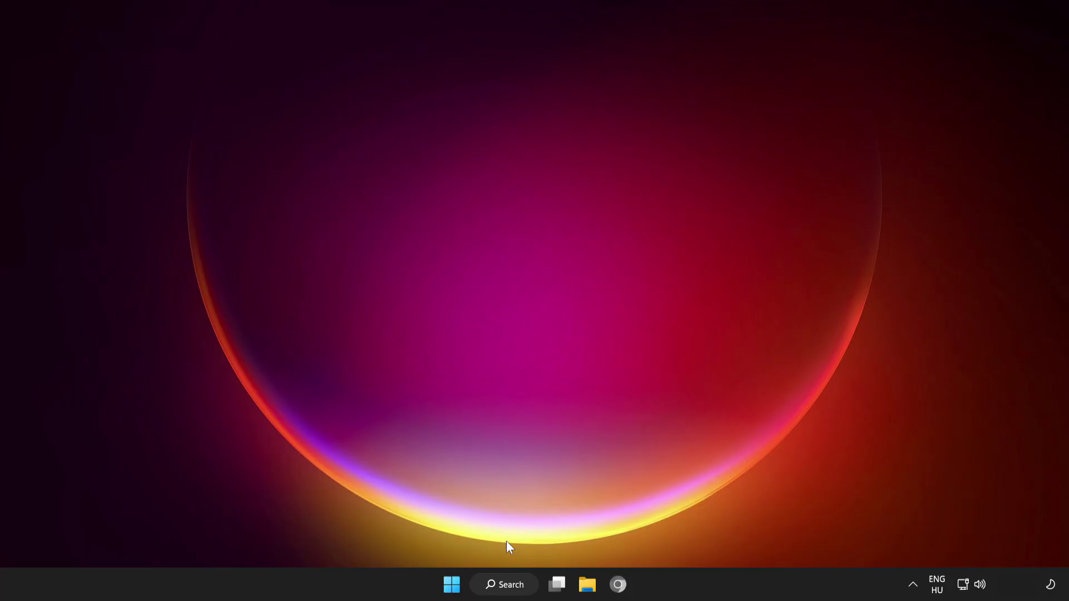
# Step: Search Windows for 'update'
pyautogui.click(499, 585)
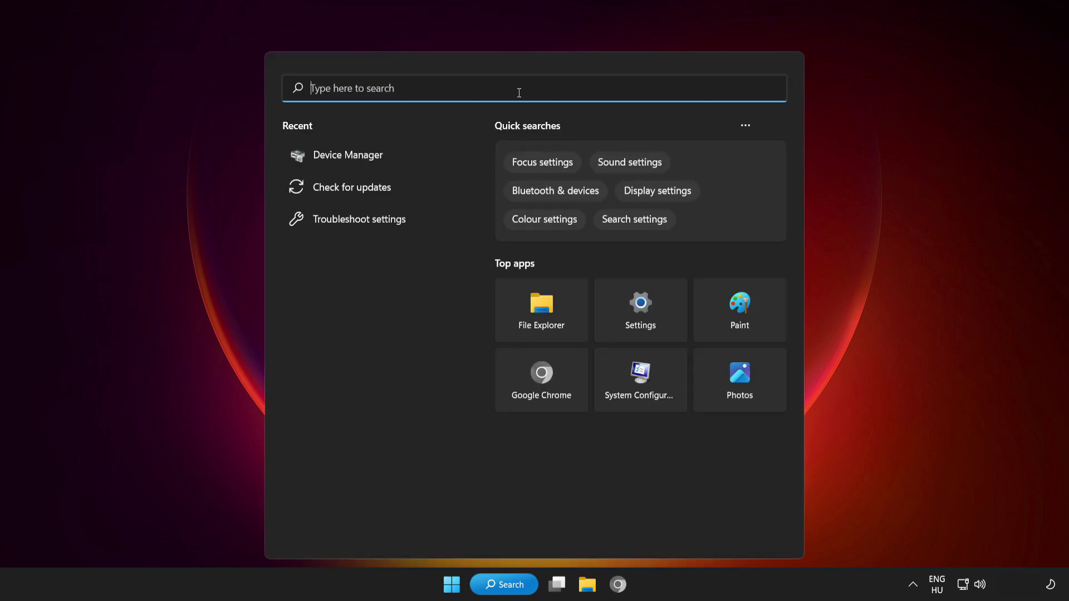
pyautogui.write('update')
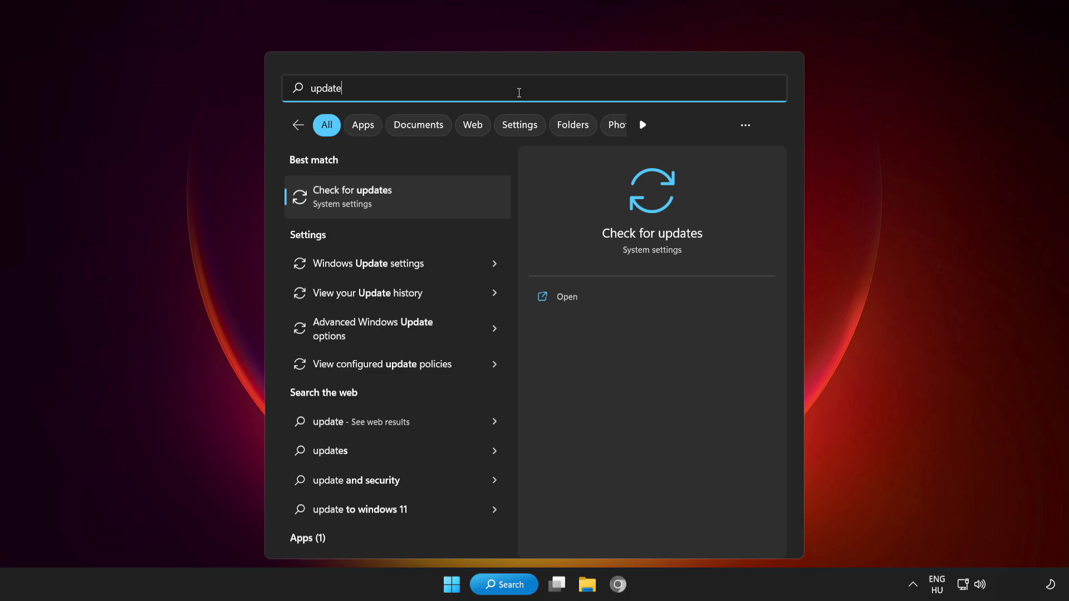
# Step: Check for Windows updates, confirm the system is up to date, and close Settings
pyautogui.click(421, 198)
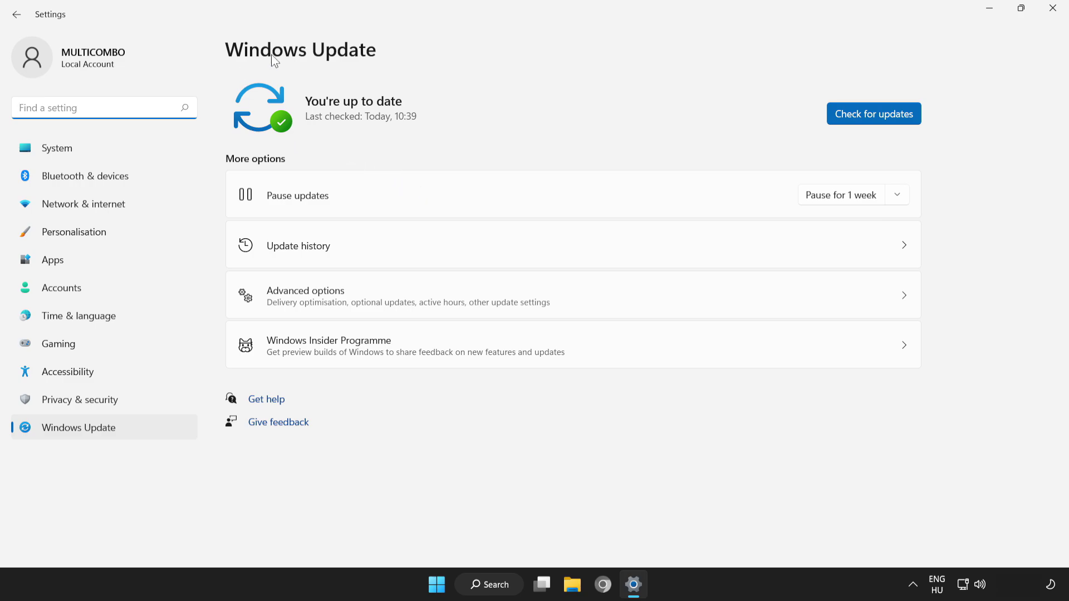
pyautogui.click(877, 115)
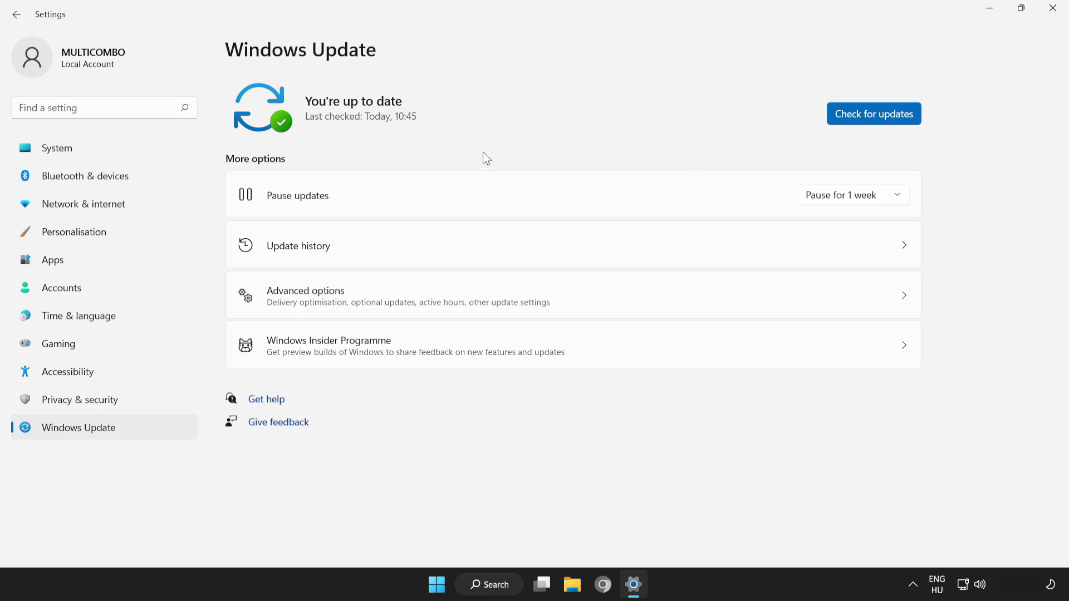
pyautogui.click(1052, 19)
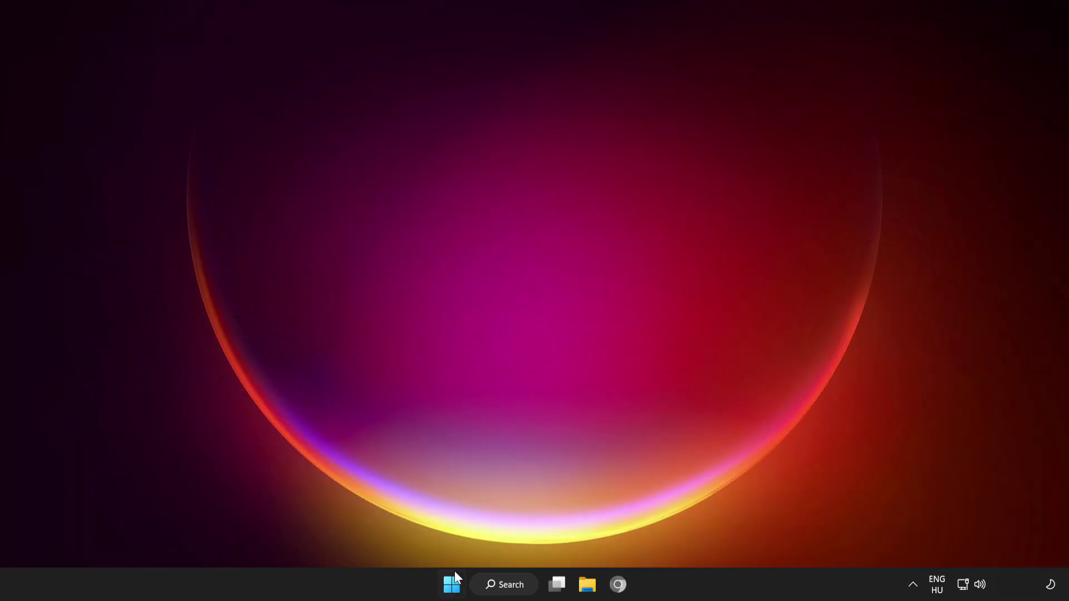
# Step: Launch Task Manager from the Start button's quick menu
pyautogui.rightClick(454, 590)
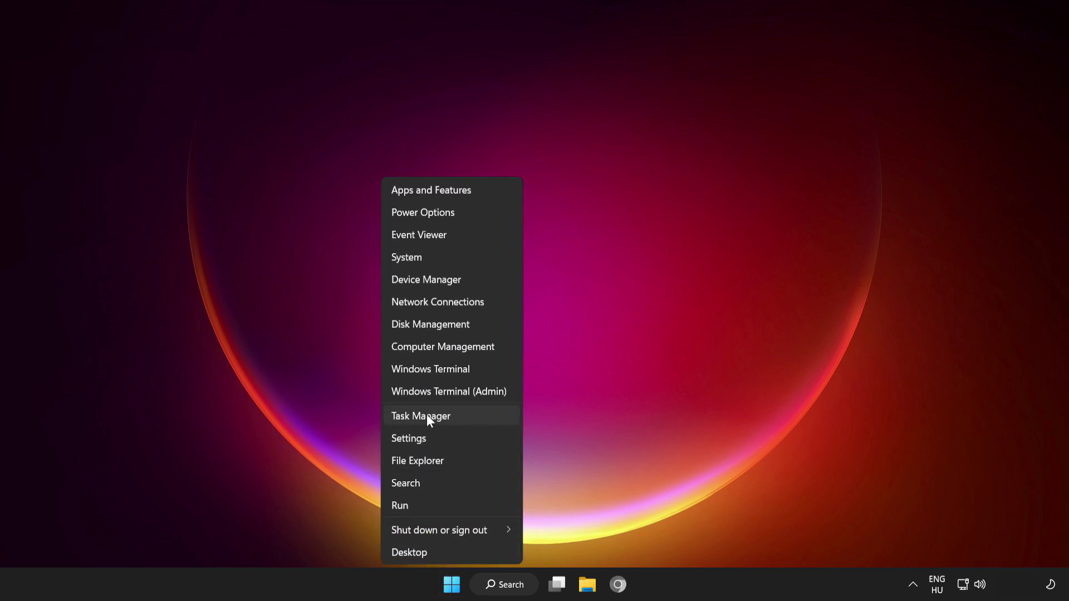
pyautogui.click(486, 417)
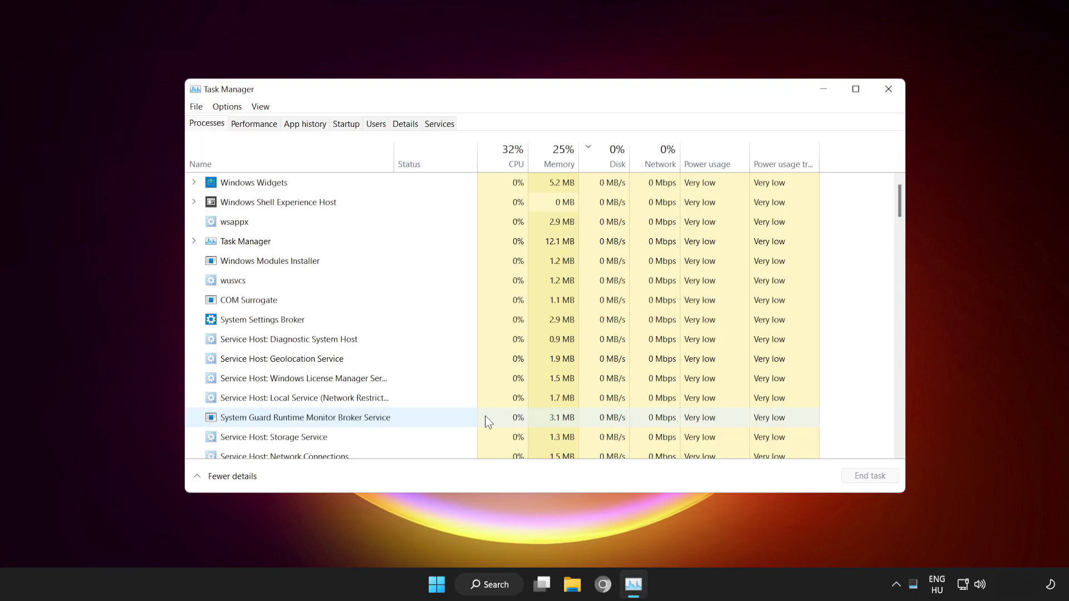
# Step: On Task Manager's Startup tab, disable Cortana, Microsoft Edge, Phone Link and Terminal
pyautogui.click(345, 125)
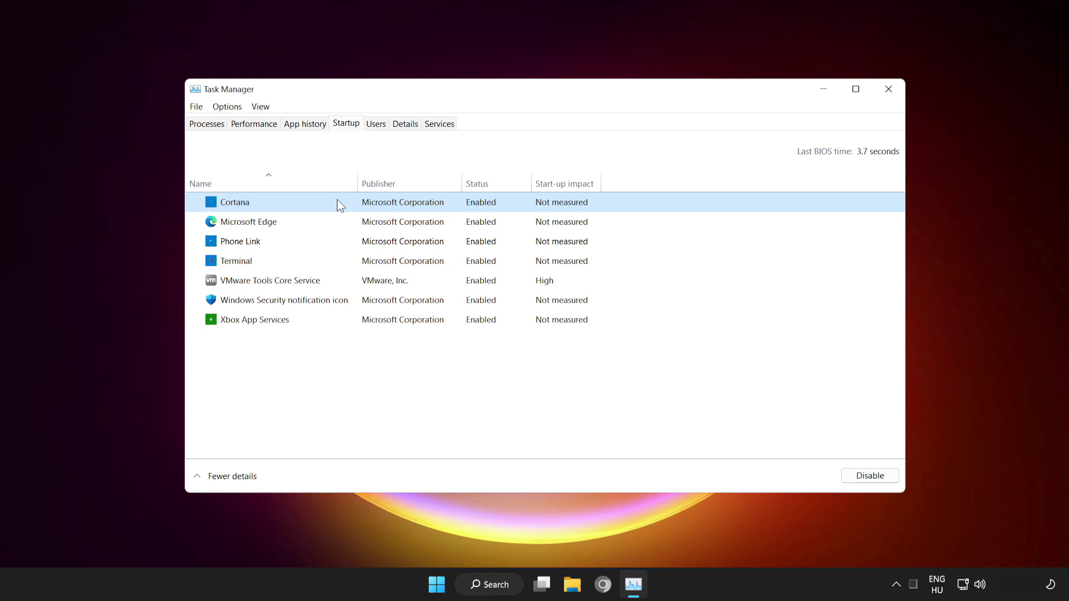
pyautogui.click(869, 476)
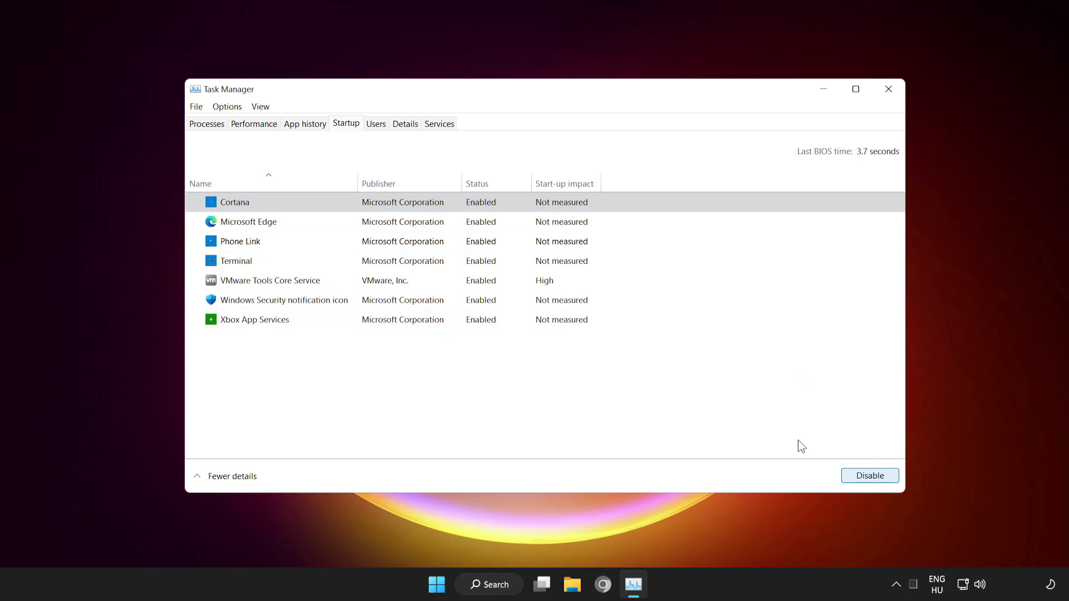
pyautogui.click(314, 222)
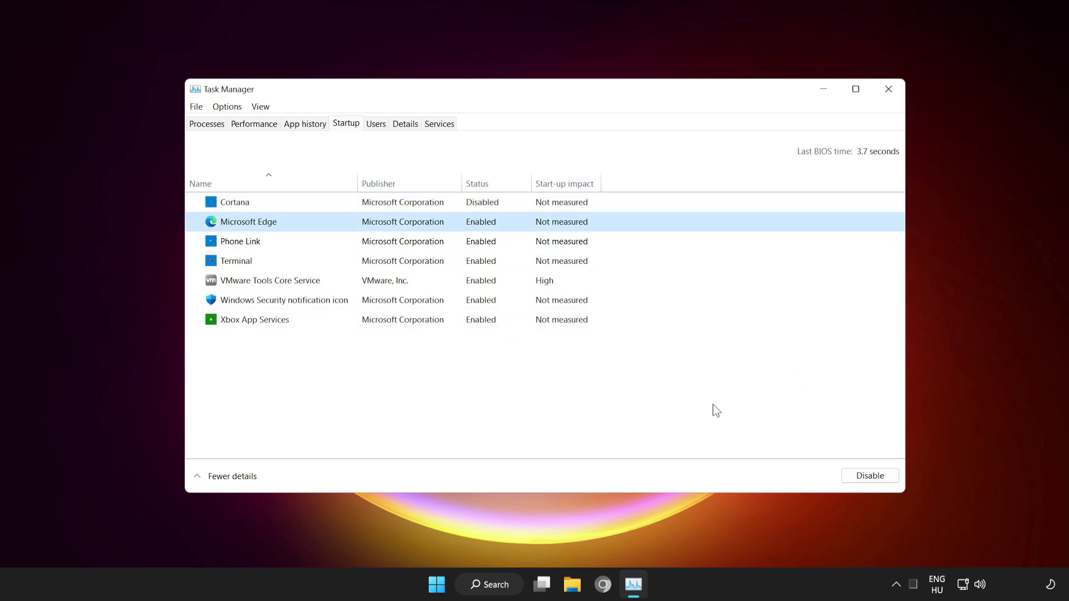
pyautogui.click(873, 478)
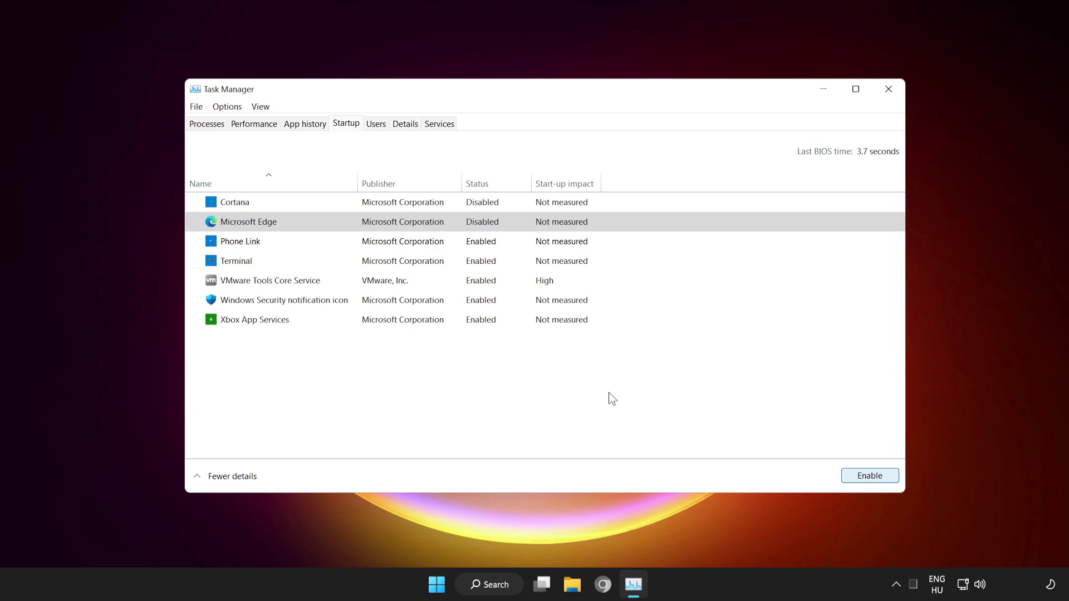
pyautogui.click(290, 243)
pyautogui.click(863, 476)
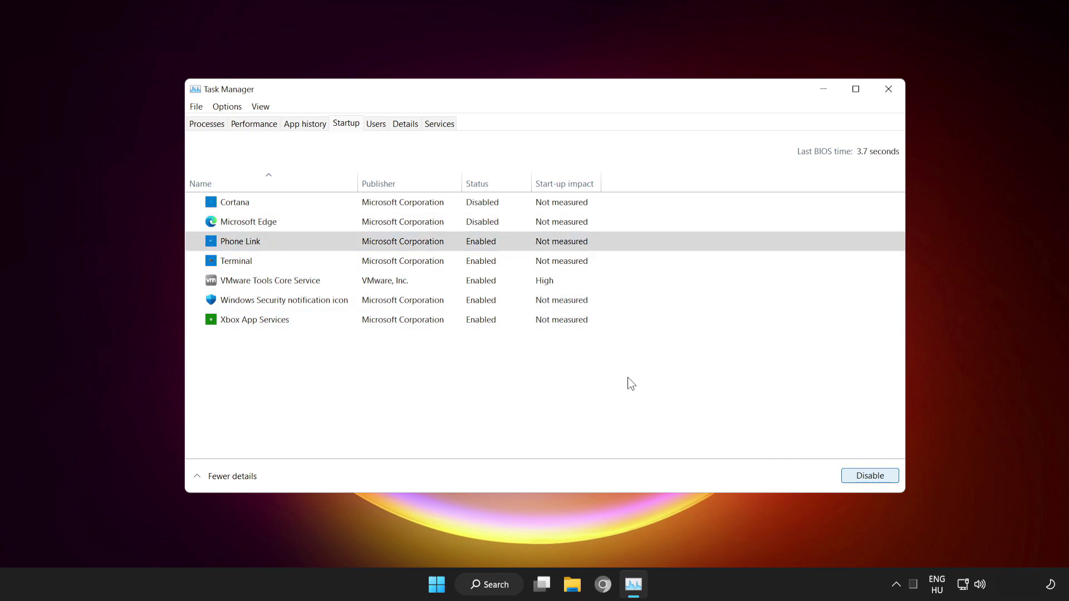
pyautogui.click(317, 264)
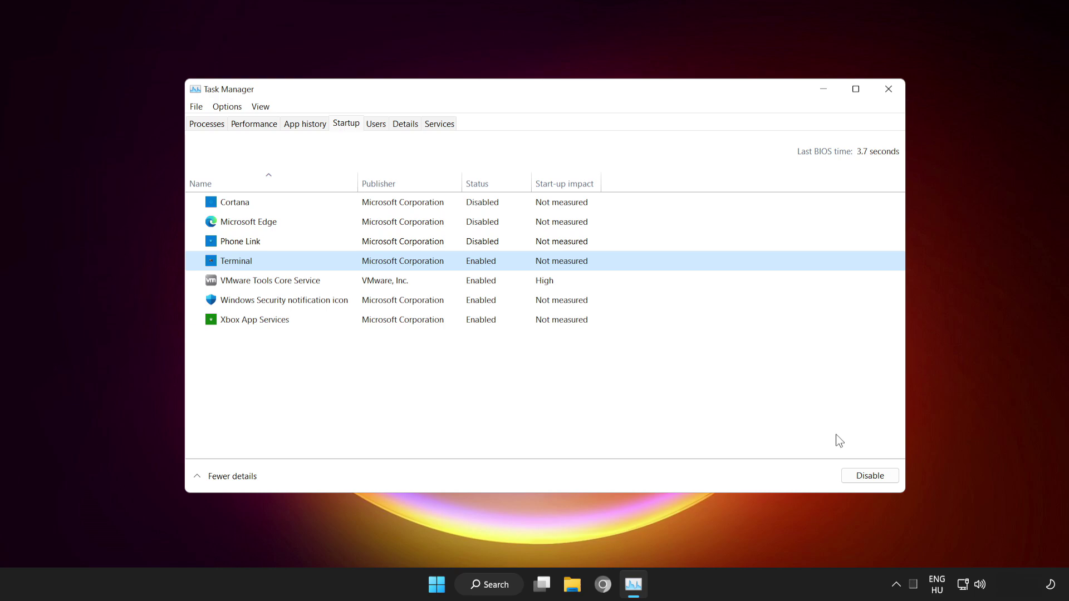
pyautogui.click(876, 477)
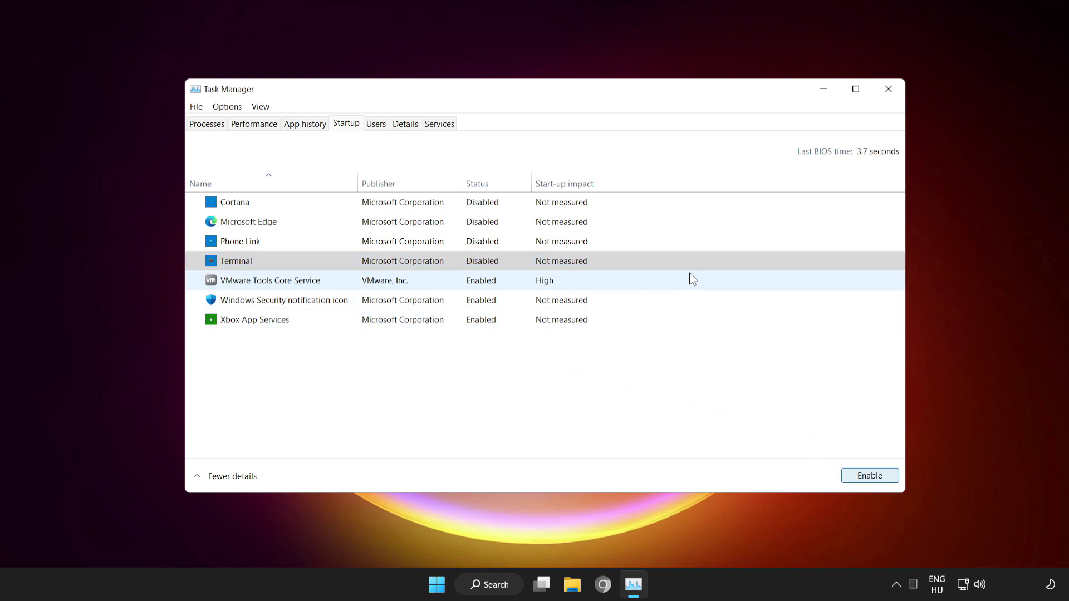
# Step: Close Task Manager and bring up the Start menu's power options
pyautogui.click(888, 91)
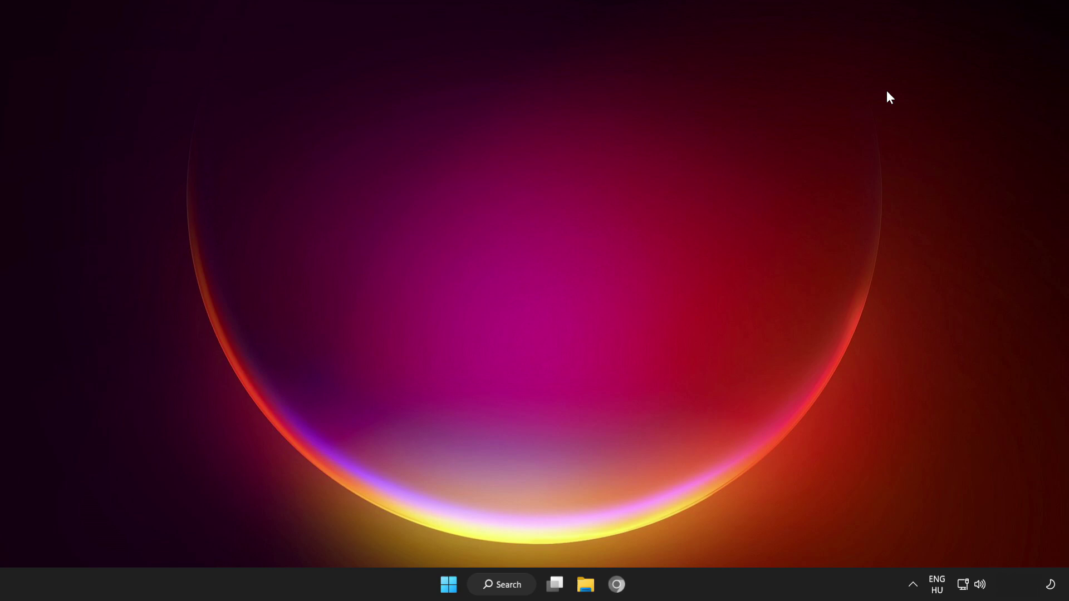
pyautogui.click(457, 584)
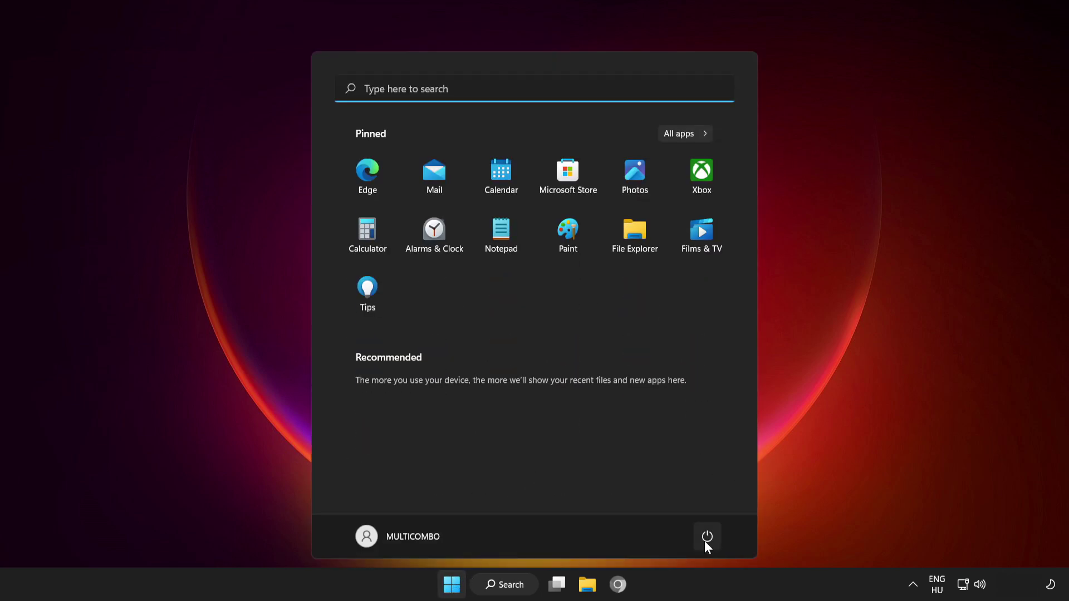
pyautogui.click(706, 538)
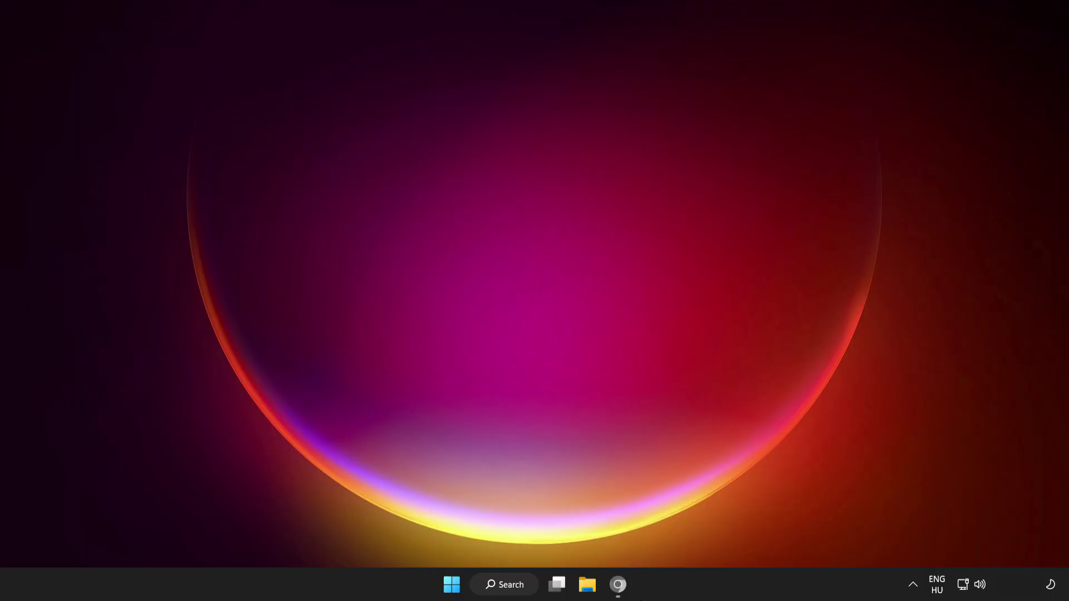
# Step: Download dxwebsetup.exe, the DirectX End-User Runtime Web Installer, from its Download Center page
pyautogui.click(618, 589)
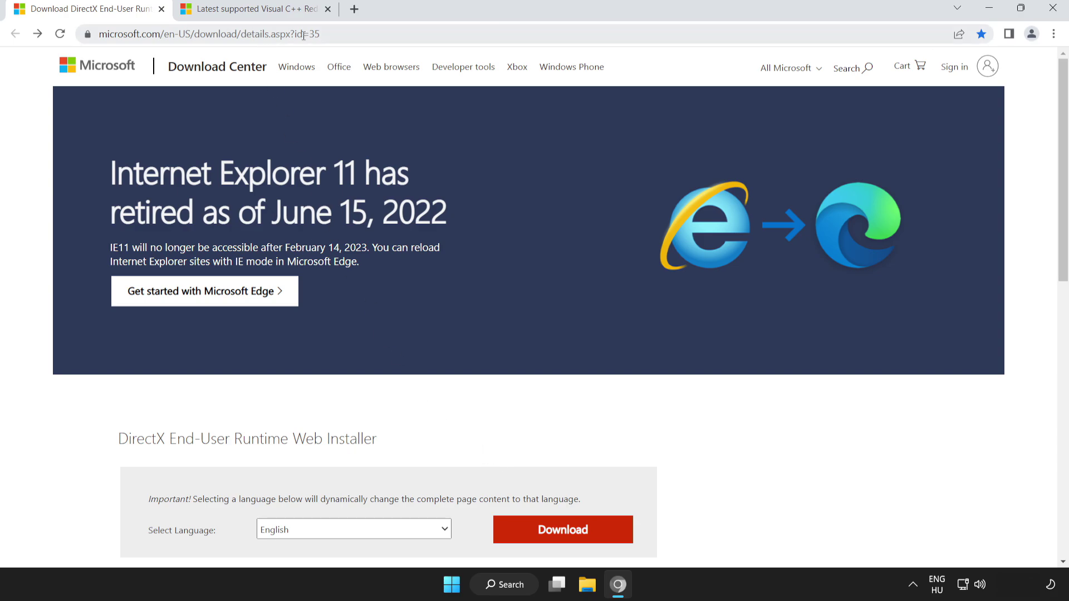
pyautogui.click(440, 31)
pyautogui.click(440, 31)
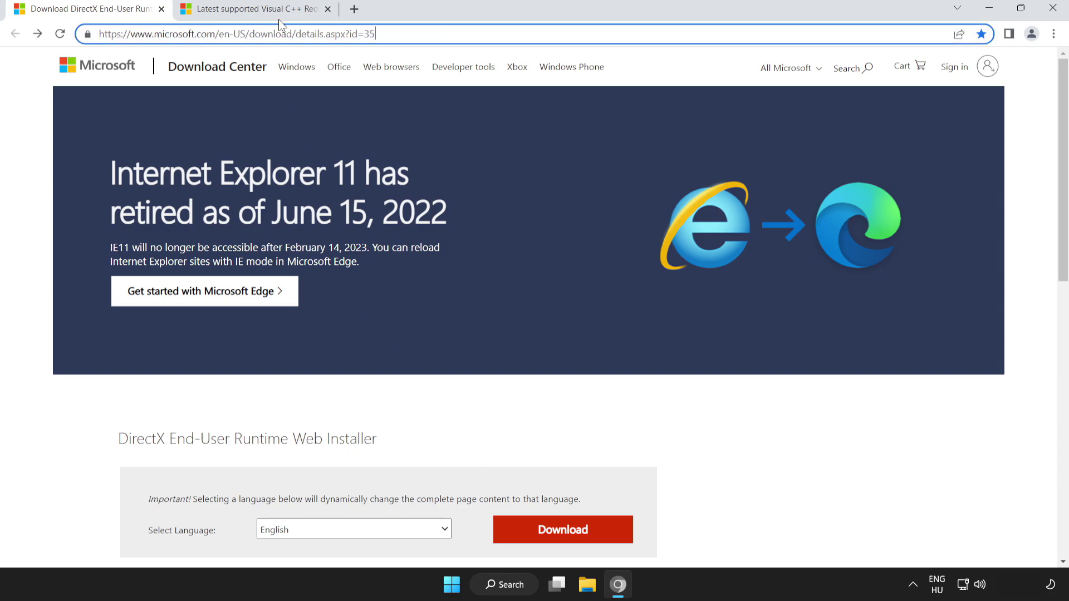
pyautogui.click(45, 178)
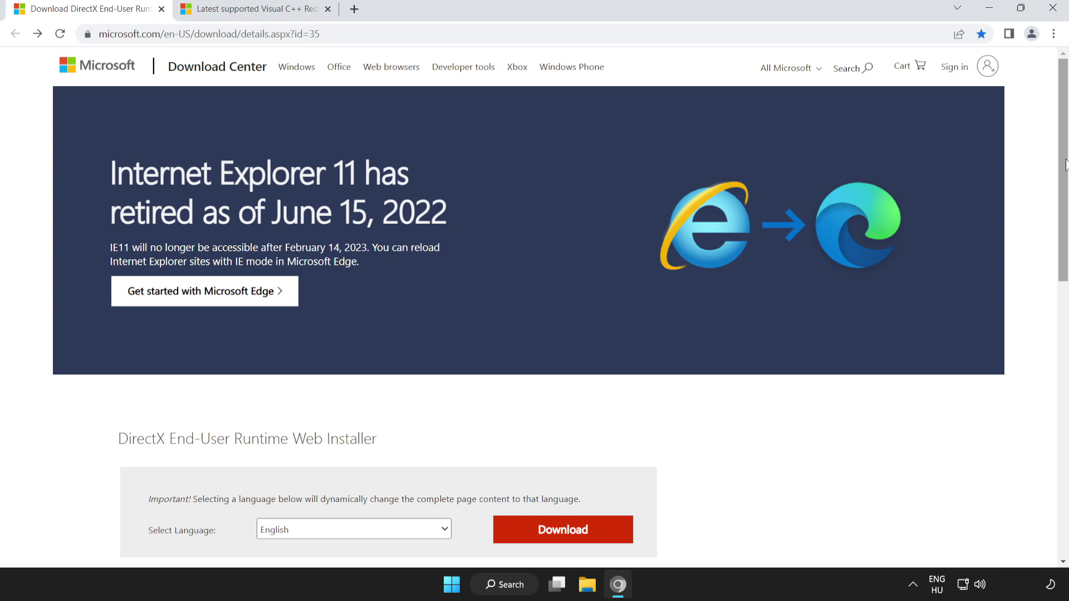
pyautogui.scroll(-3, 1065, 165)
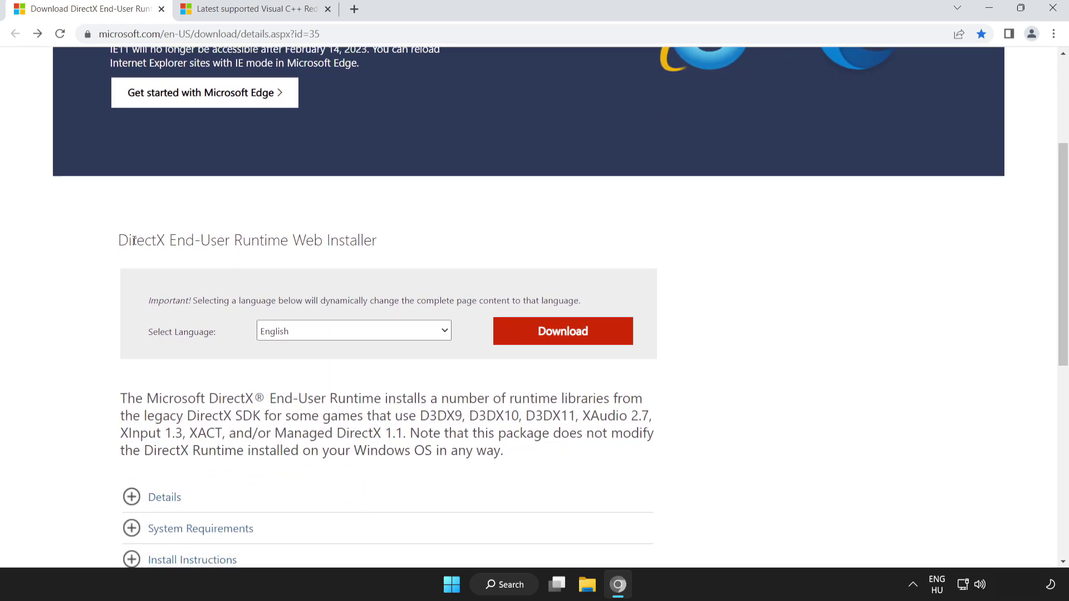
pyautogui.moveTo(135, 241); pyautogui.dragTo(476, 243)
pyautogui.click(476, 242)
pyautogui.click(567, 342)
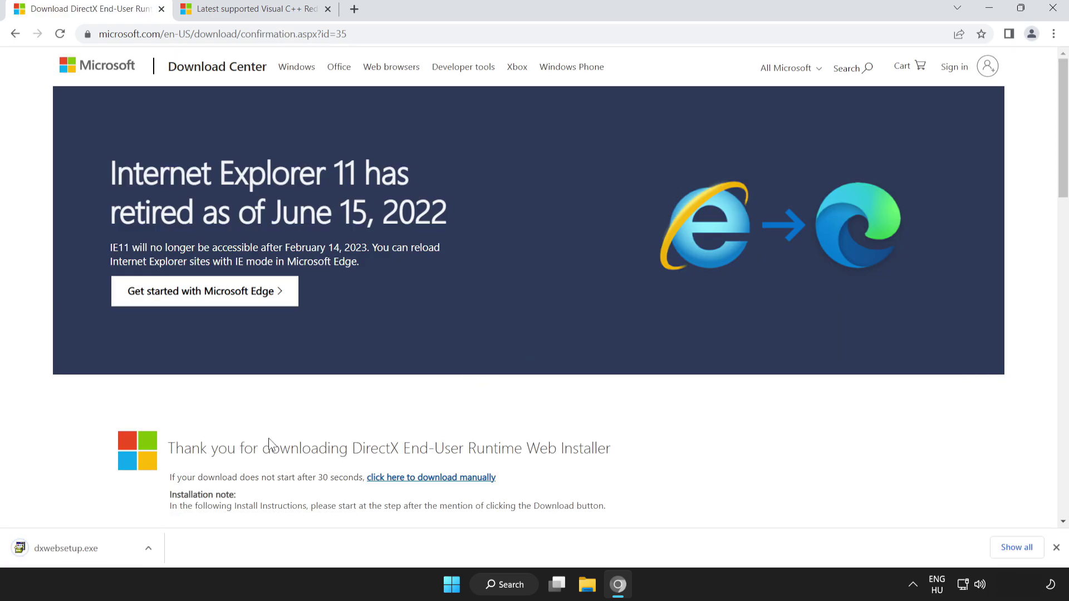
# Step: Run dxwebsetup.exe, accept the license, decline the Bing Bar and finish DirectX setup
pyautogui.click(93, 552)
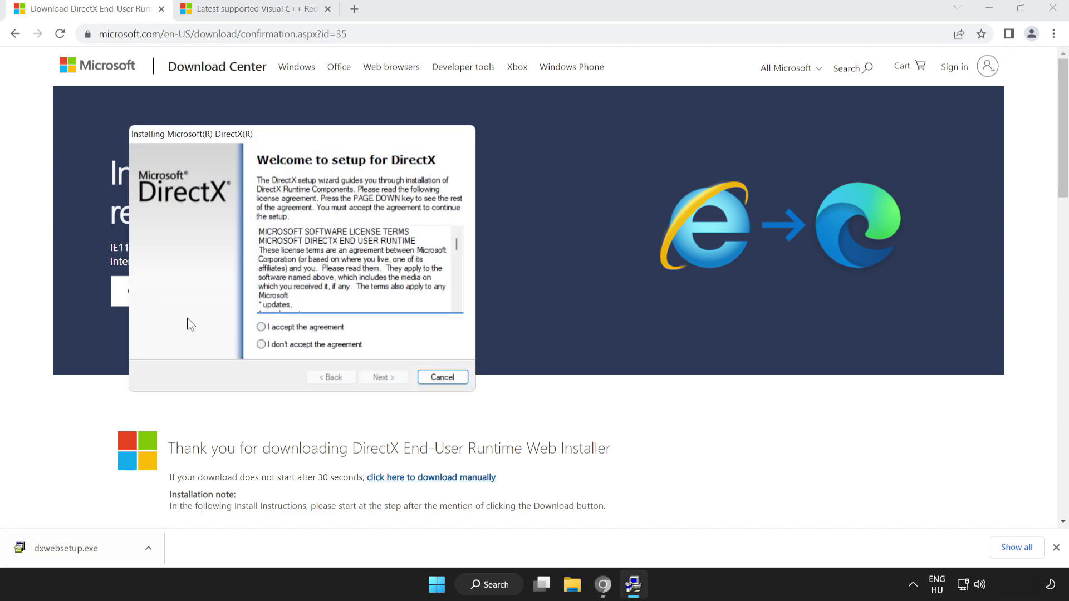
pyautogui.moveTo(268, 139); pyautogui.dragTo(487, 185)
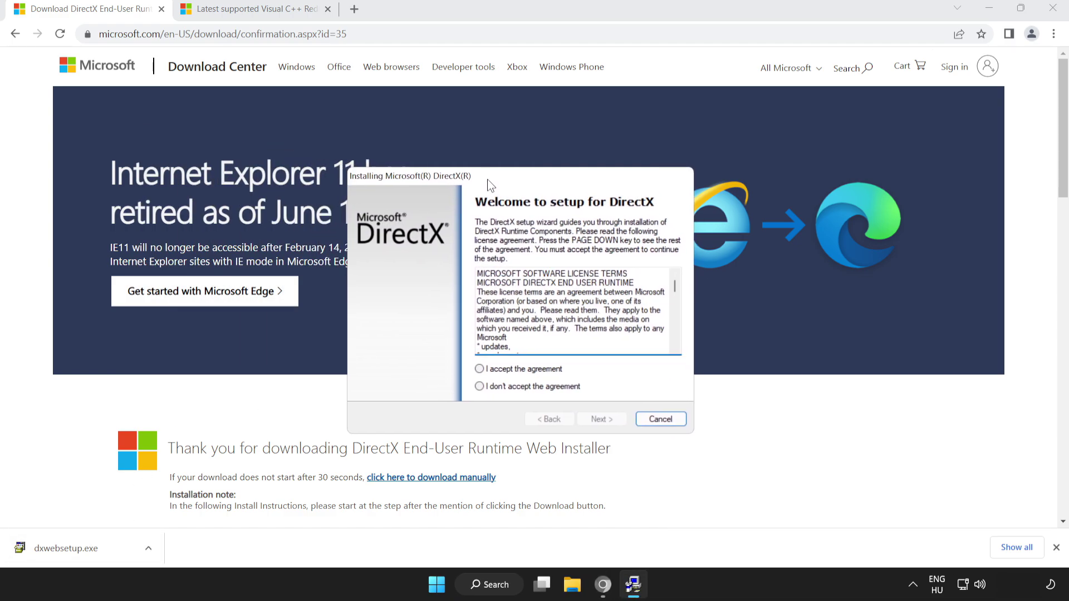
pyautogui.moveTo(676, 287); pyautogui.dragTo(673, 351)
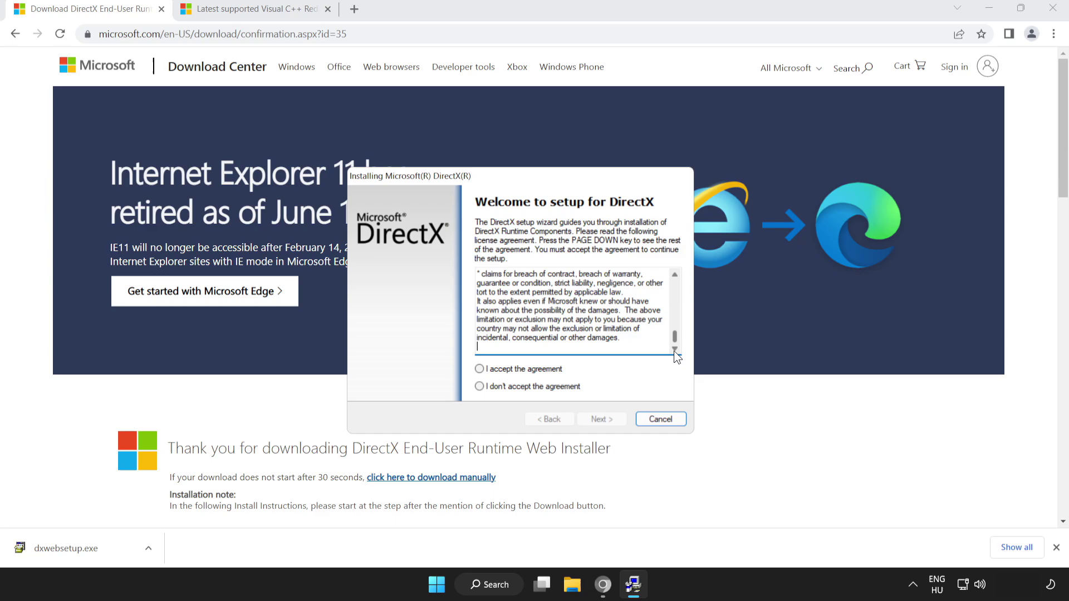
pyautogui.click(480, 369)
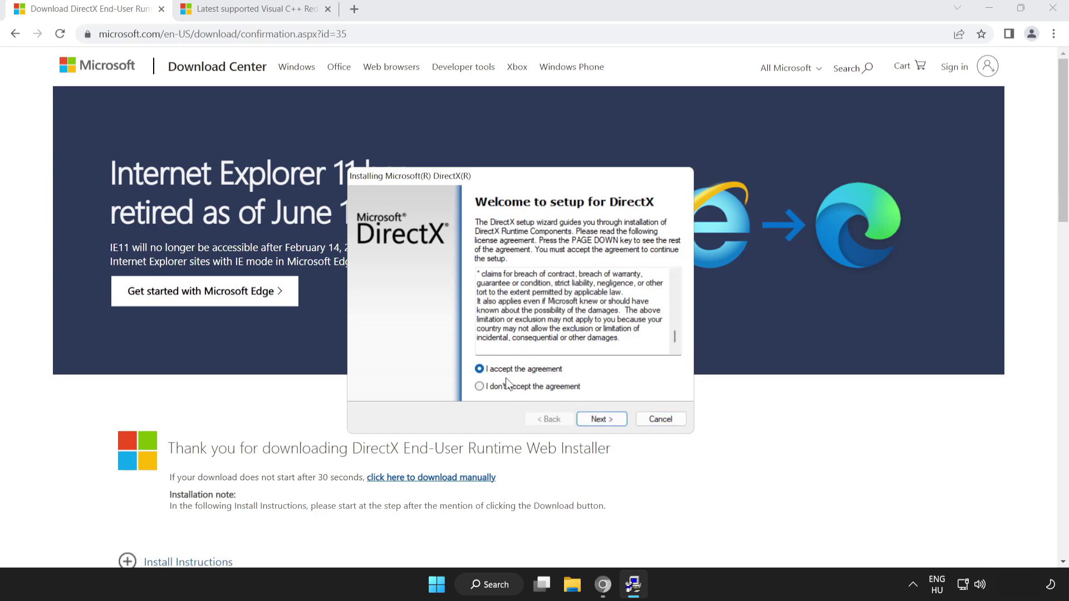
pyautogui.click(596, 419)
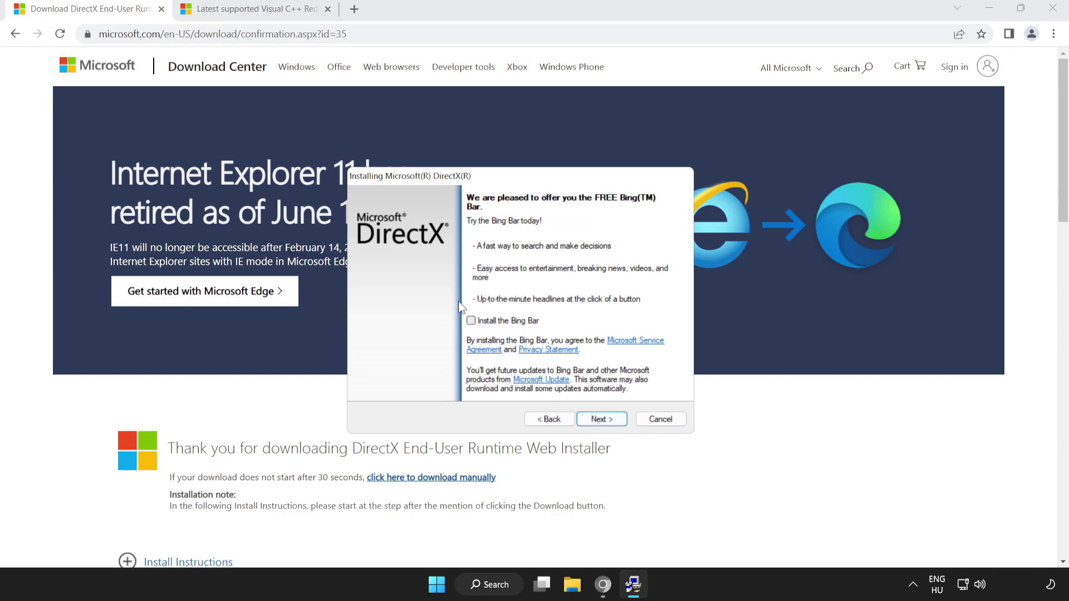
pyautogui.click(599, 420)
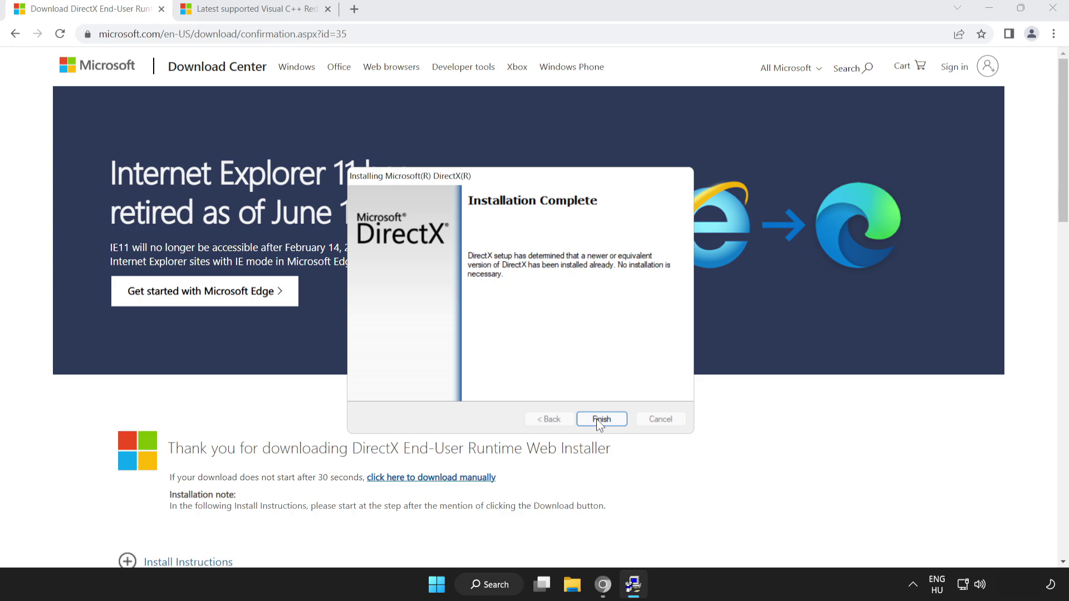
pyautogui.click(600, 419)
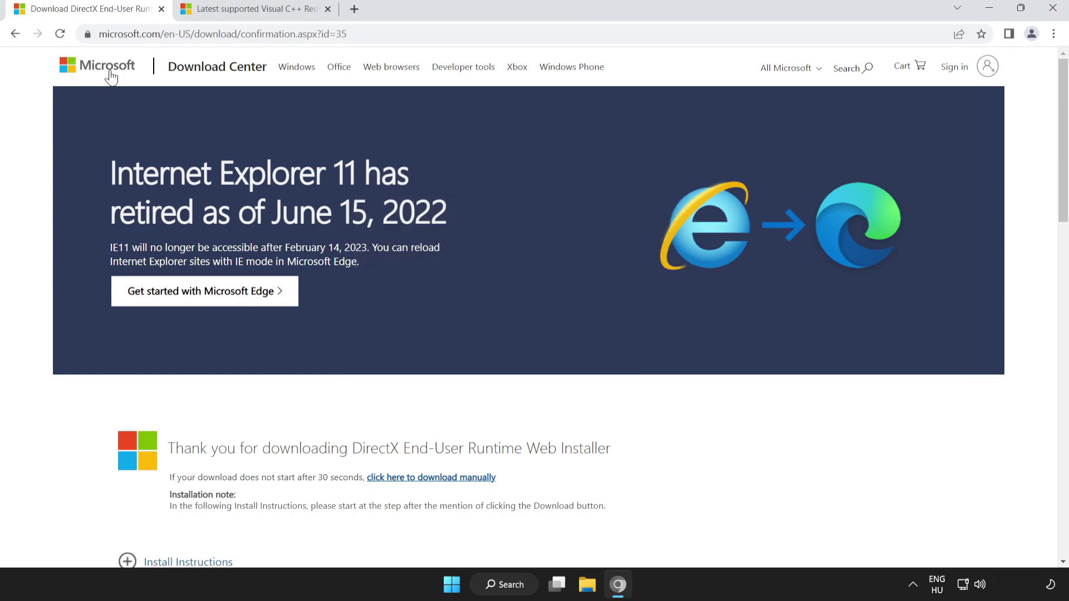
# Step: Close the DirectX tab and scroll to the Visual C++ Redistributable download table
pyautogui.click(162, 10)
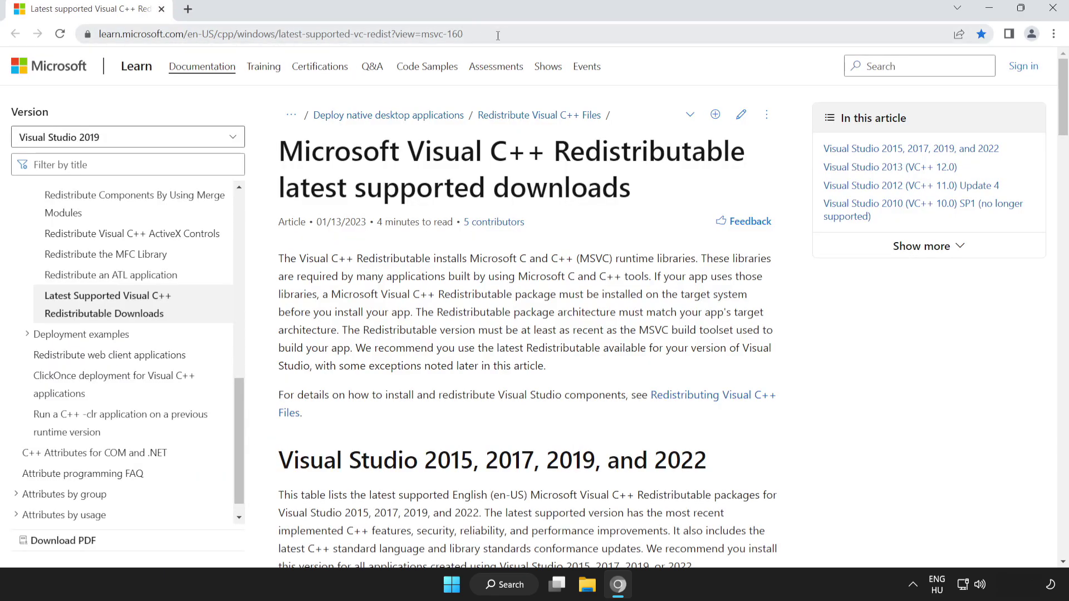
pyautogui.moveTo(497, 34); pyautogui.dragTo(87, 35)
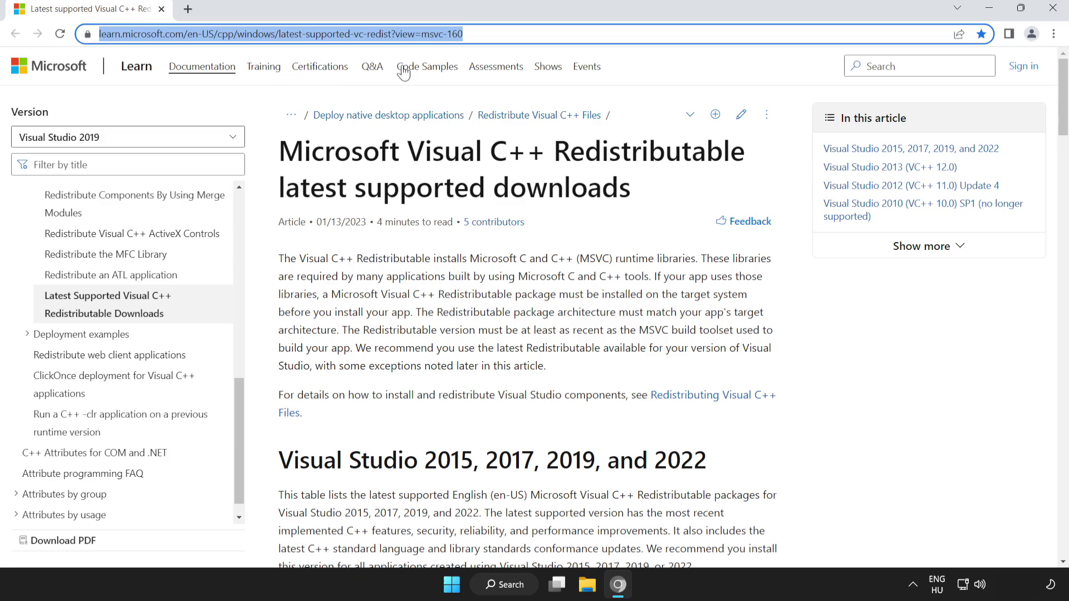
pyautogui.click(253, 149)
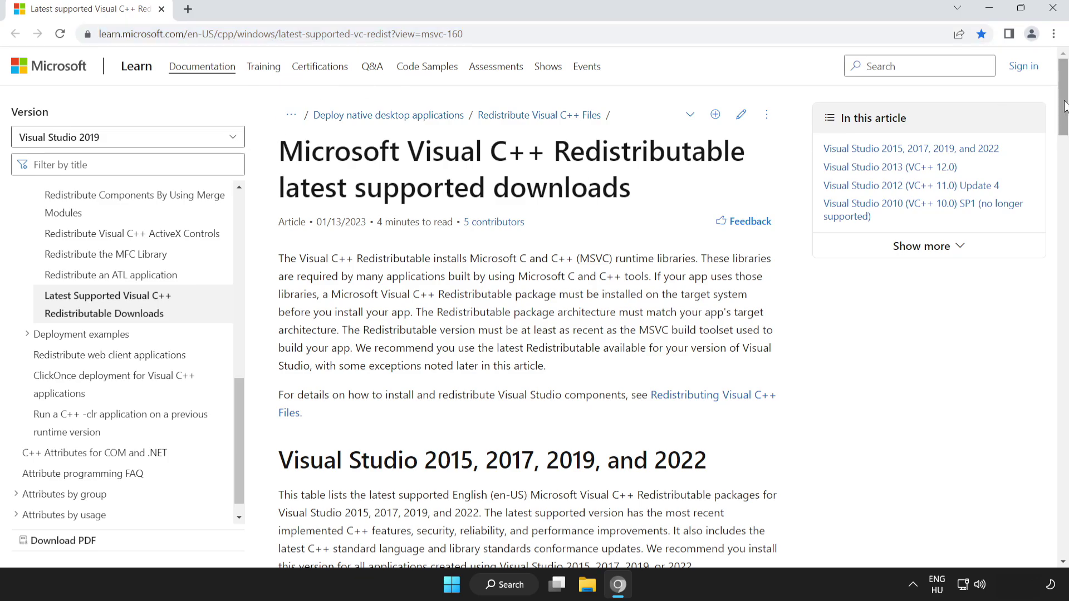
pyautogui.moveTo(1065, 108); pyautogui.dragTo(1067, 161)
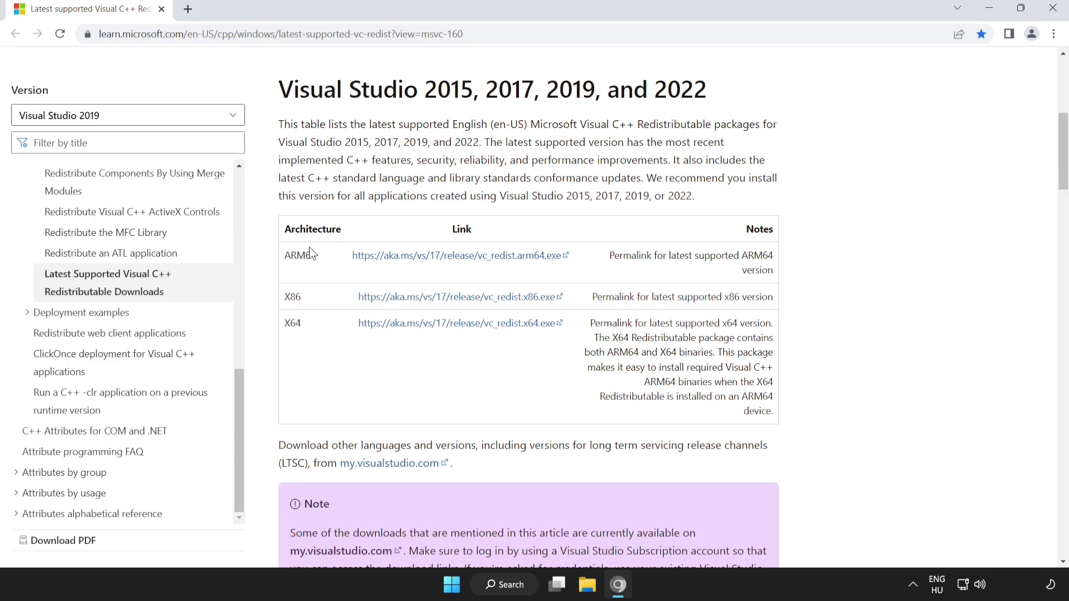
pyautogui.moveTo(285, 254); pyautogui.dragTo(685, 338)
pyautogui.click(479, 276)
# Step: Download the ARM64, x86 and x64 vc_redist installers
pyautogui.click(436, 257)
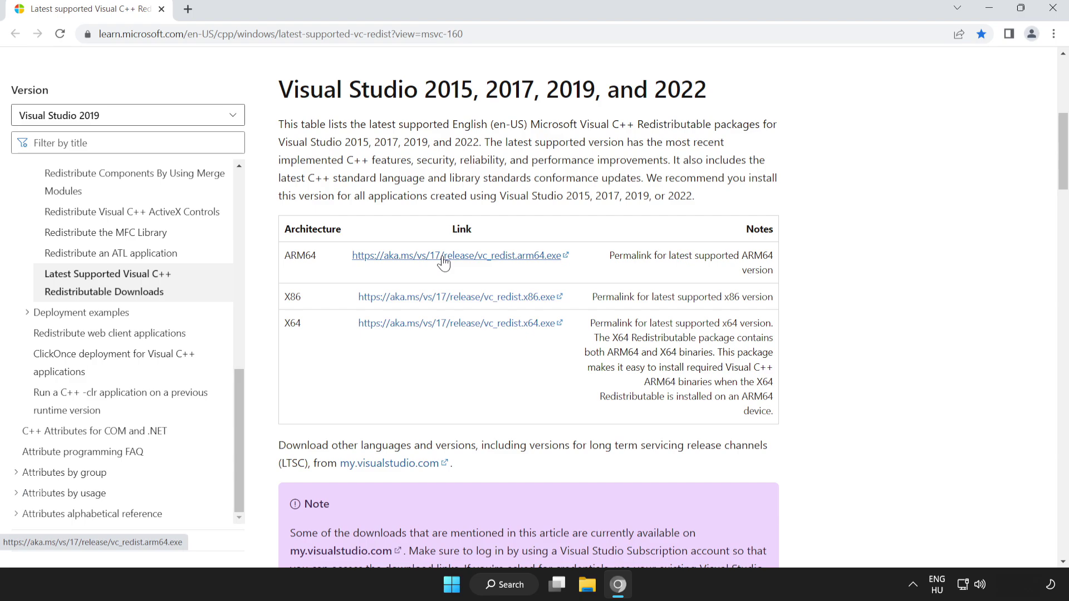
pyautogui.click(465, 301)
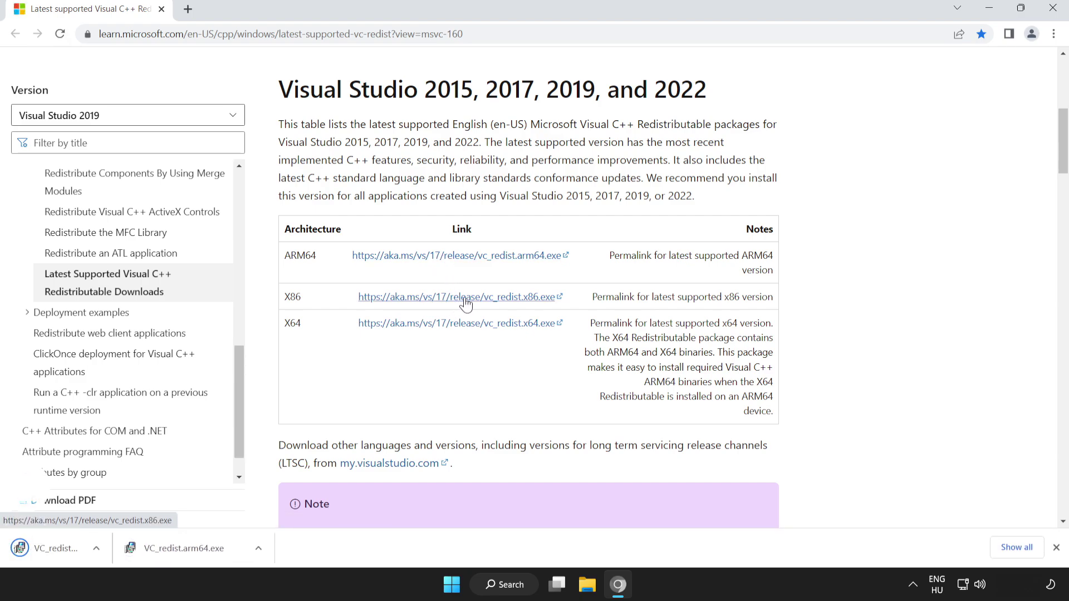
pyautogui.click(460, 325)
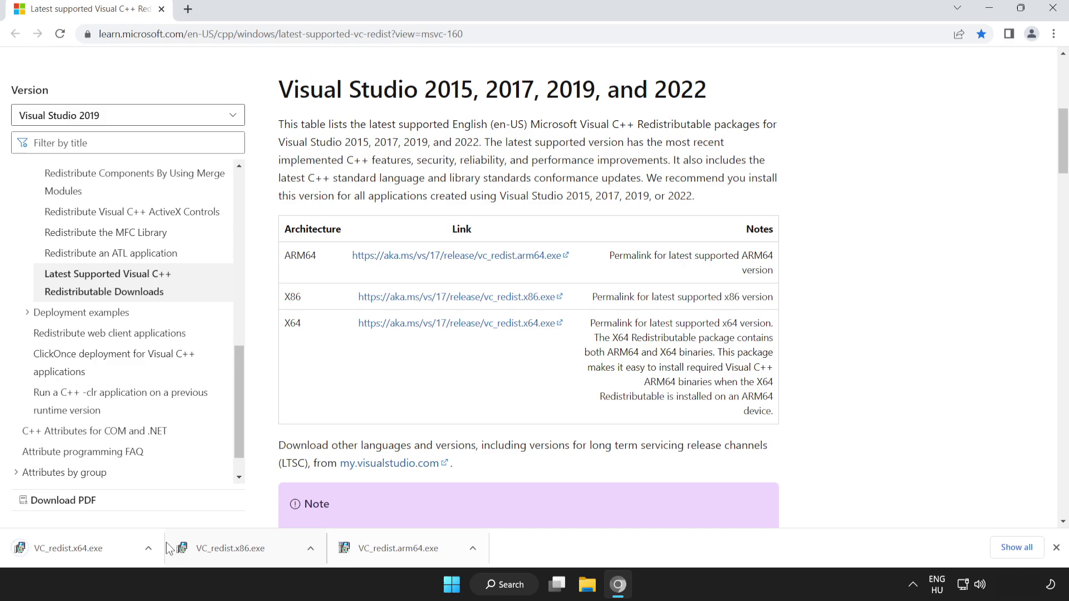
# Step: Try installing the ARM64 redistributable, then dismiss its unsupported-failure result
pyautogui.click(409, 550)
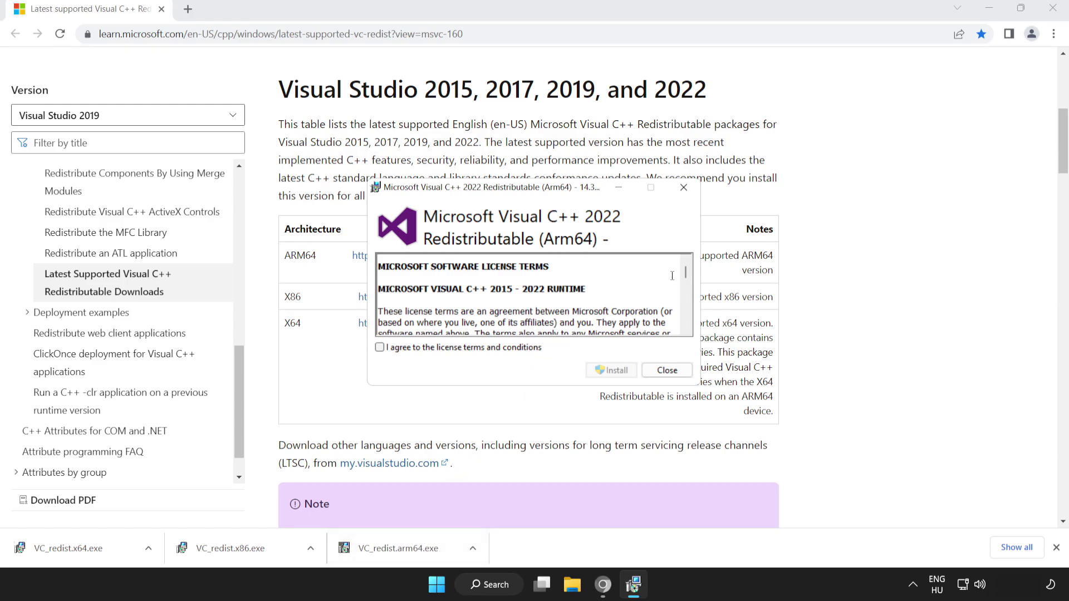
pyautogui.moveTo(686, 272); pyautogui.dragTo(687, 332)
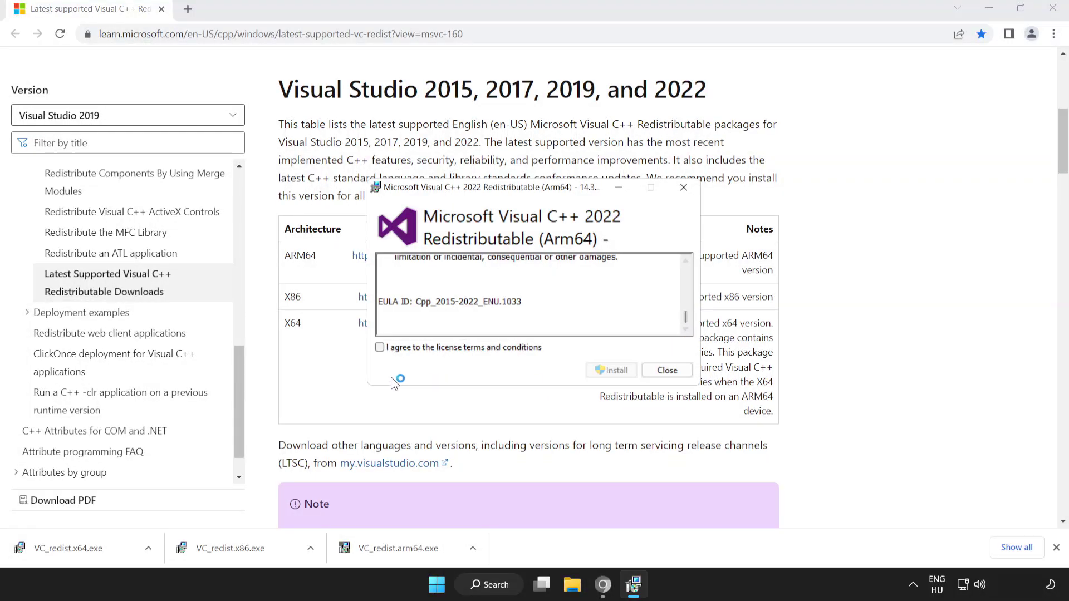
pyautogui.click(379, 348)
pyautogui.click(609, 371)
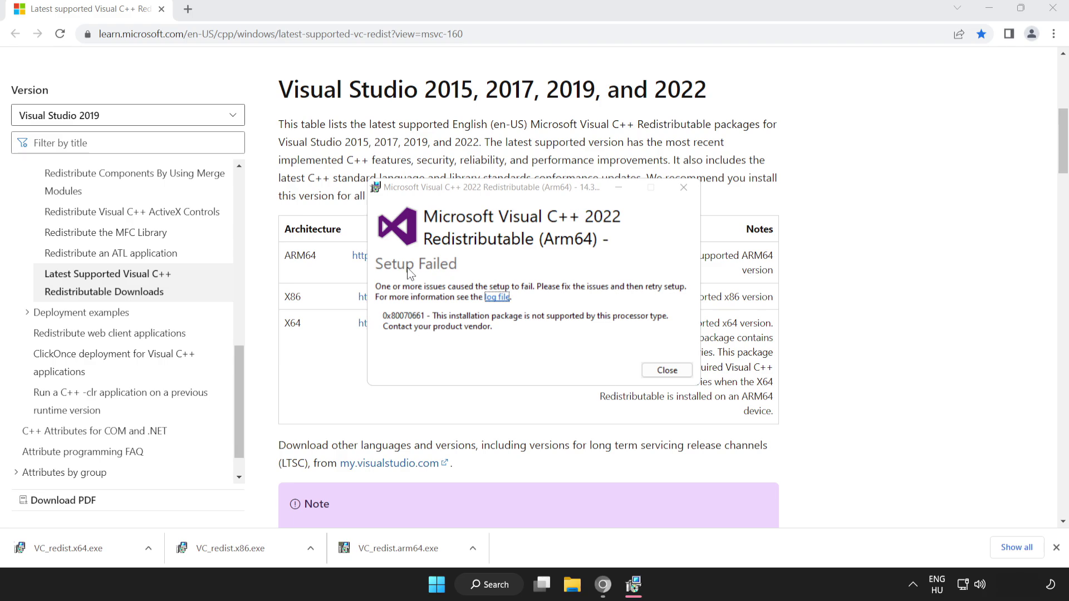
pyautogui.click(662, 370)
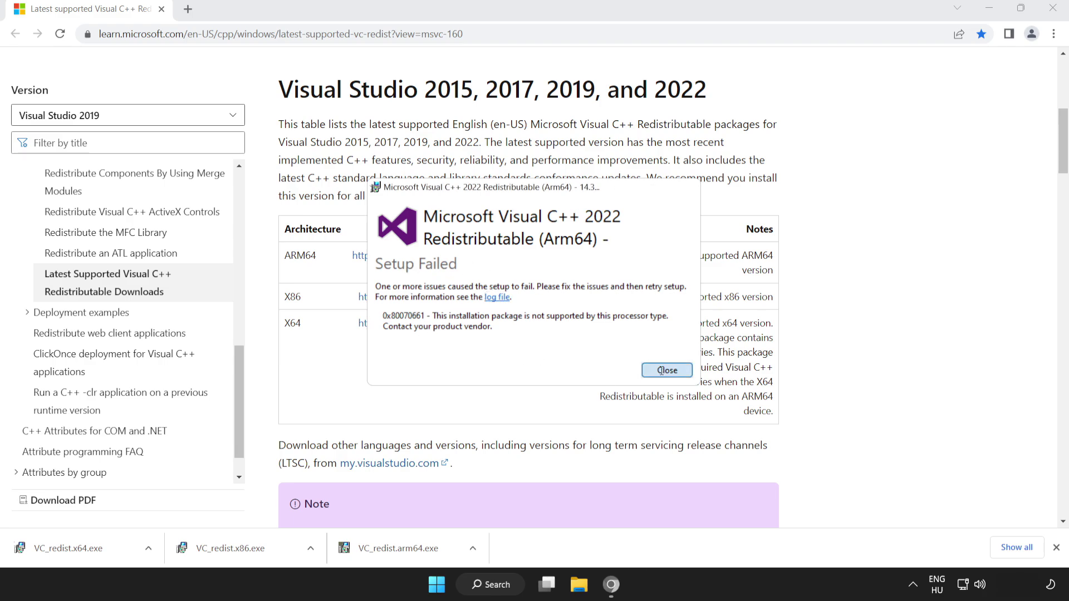
# Step: Install the x86 and x64 Visual C++ 2015-2022 redistributables without restarting
pyautogui.click(251, 550)
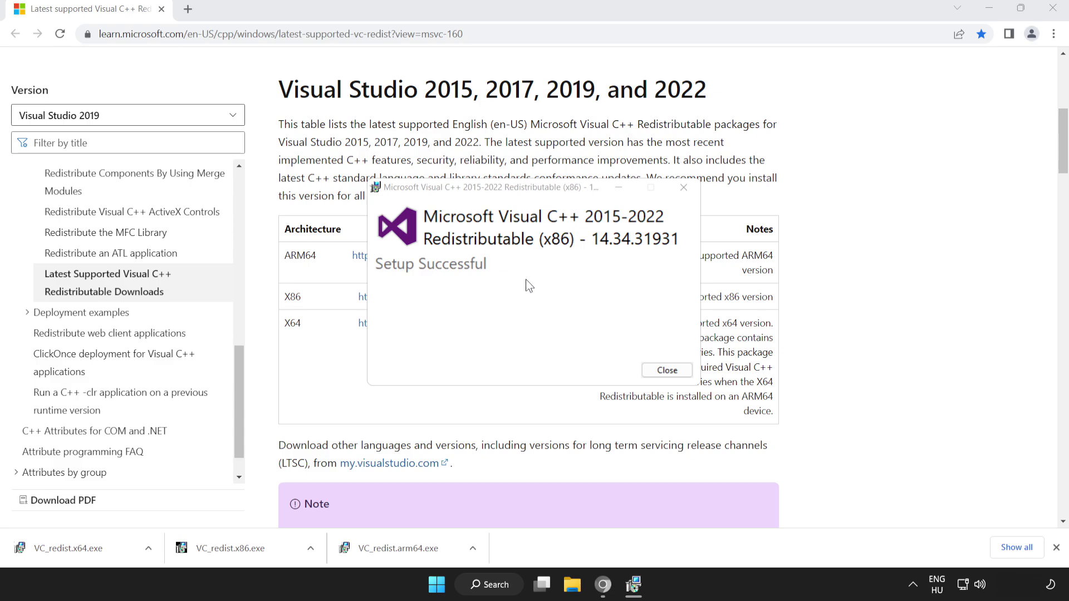
pyautogui.click(667, 370)
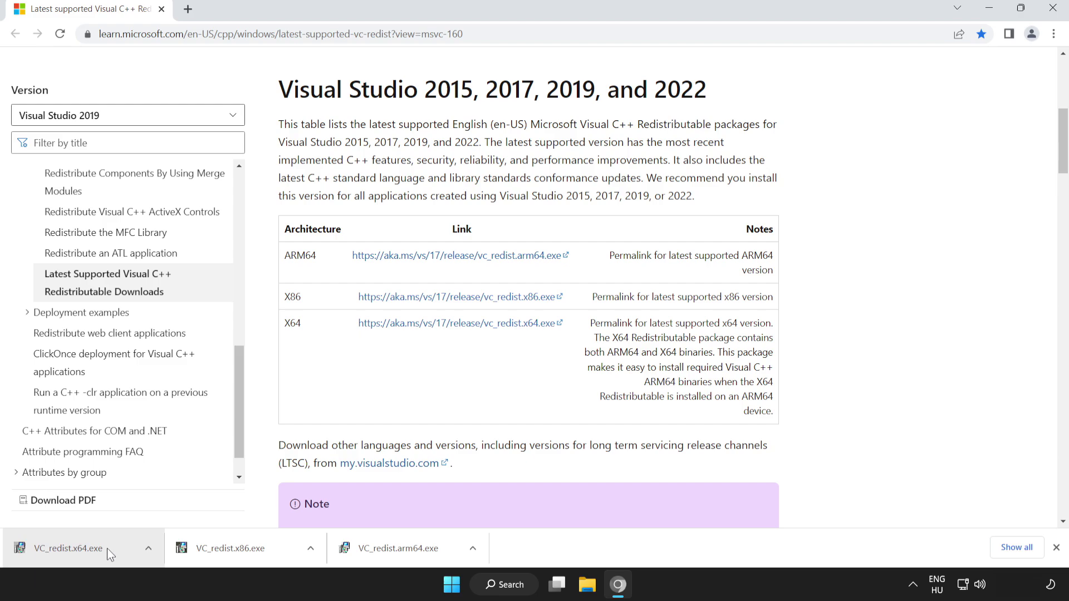
pyautogui.click(92, 549)
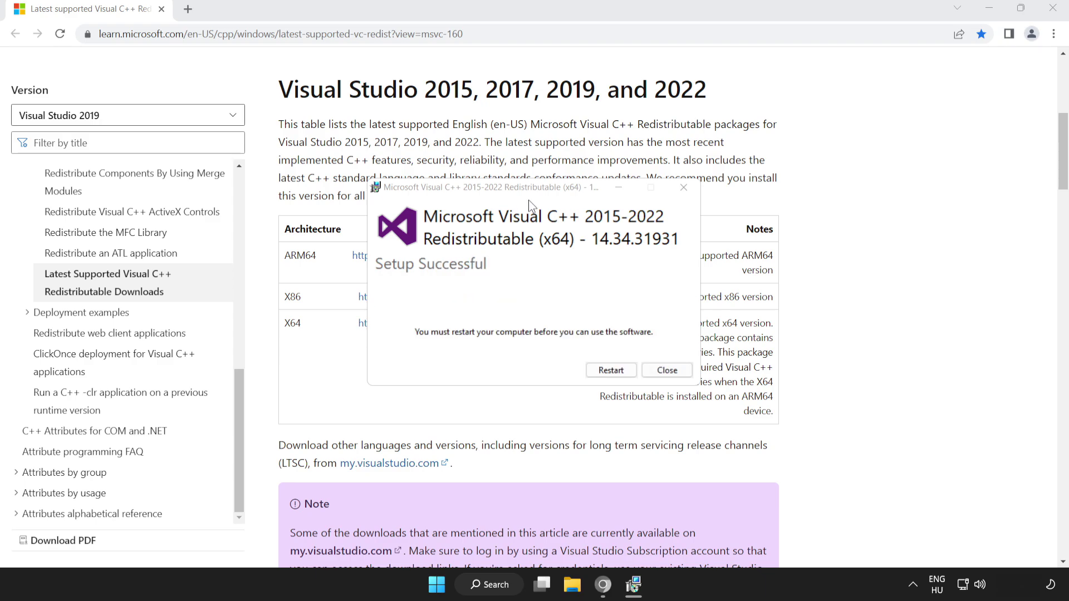
pyautogui.click(674, 374)
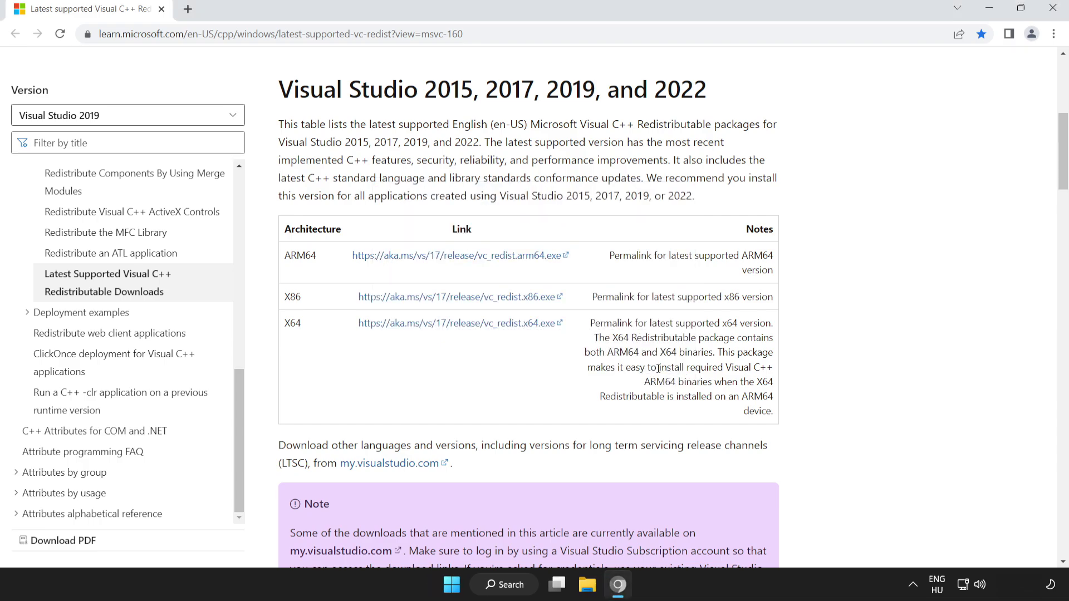
# Step: Close Chrome and bring up the Start menu's power options
pyautogui.click(1052, 9)
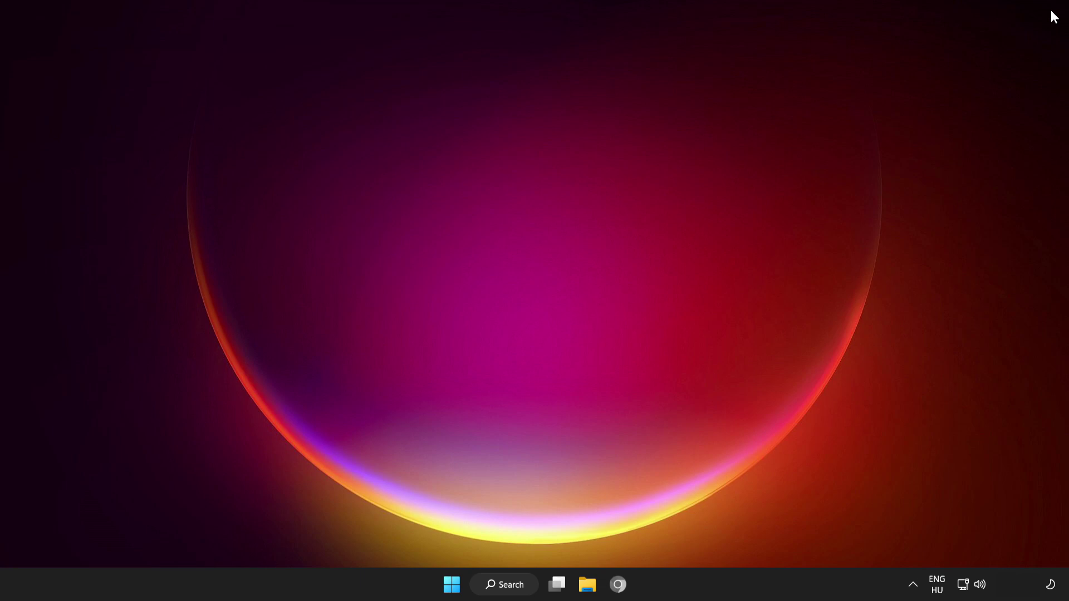
pyautogui.click(447, 578)
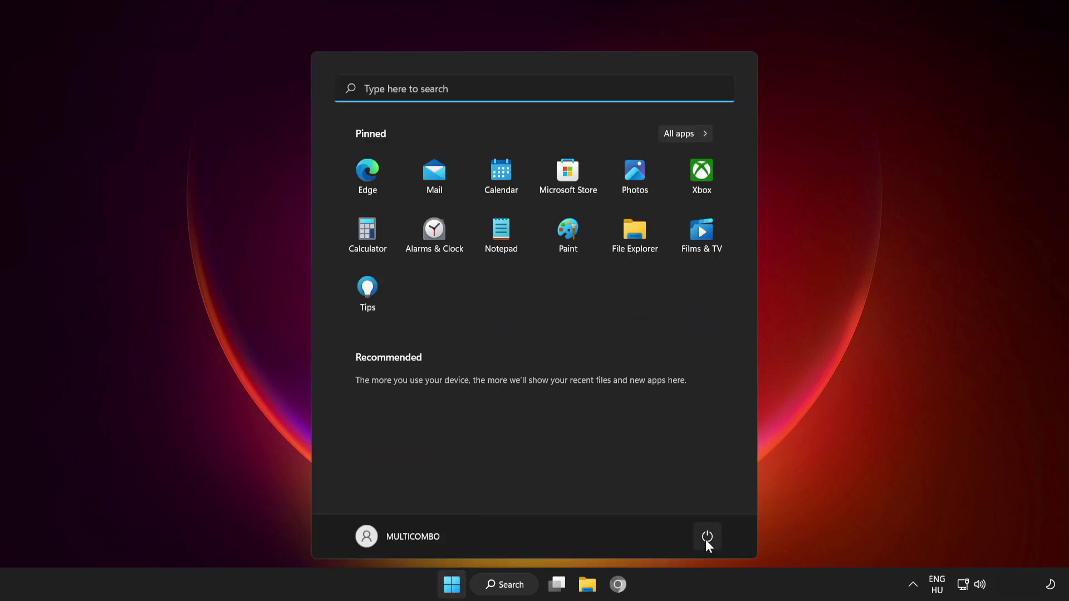
pyautogui.click(706, 539)
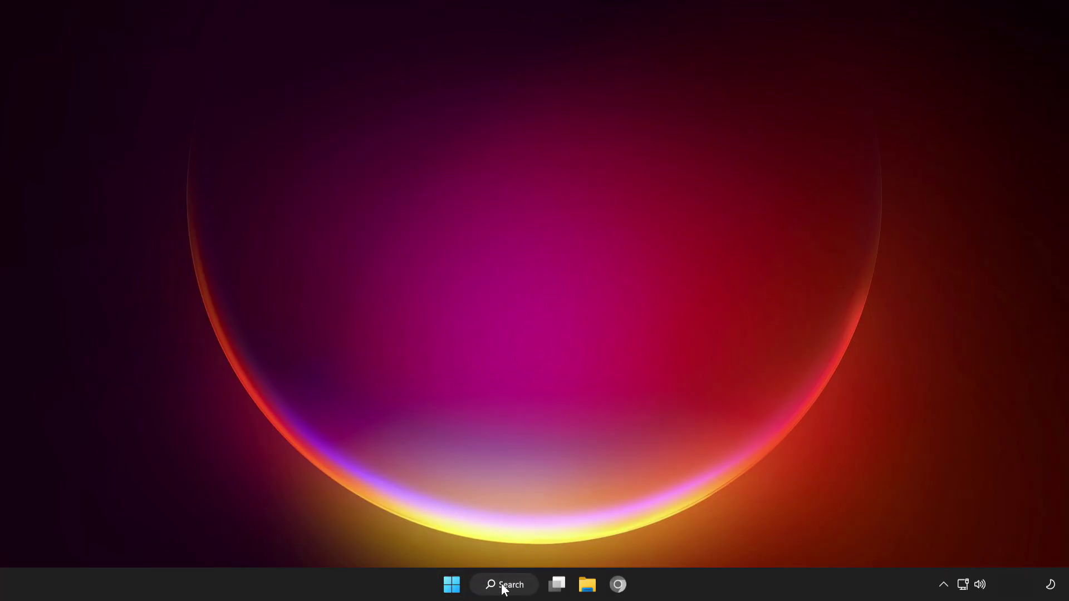
# Step: Run sfc /scannow in a Command Prompt opened as administrator from a 'cmd' search
pyautogui.click(504, 583)
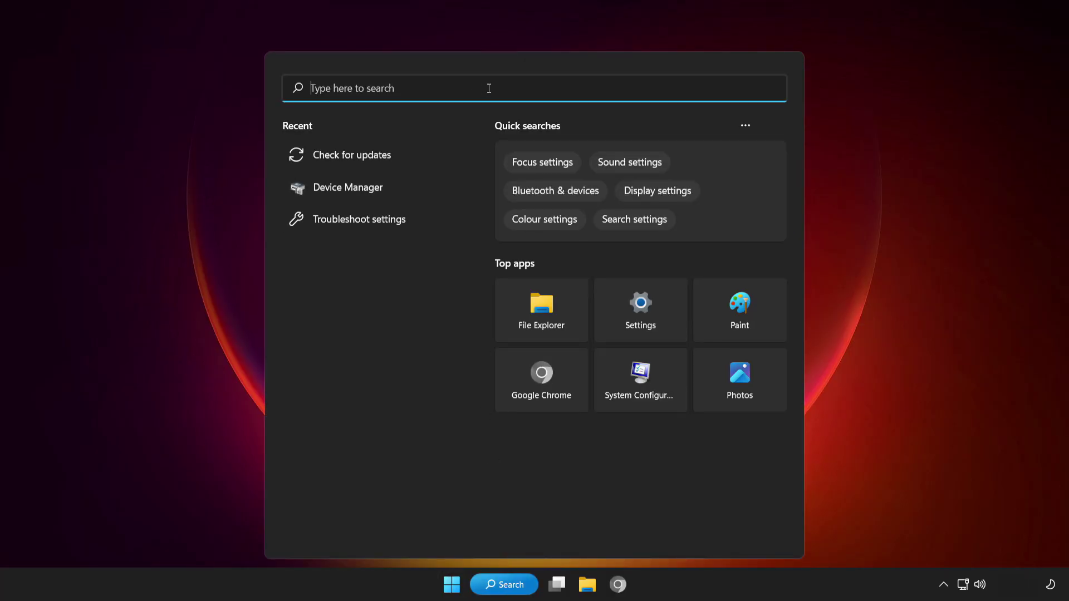
pyautogui.write('cmd')
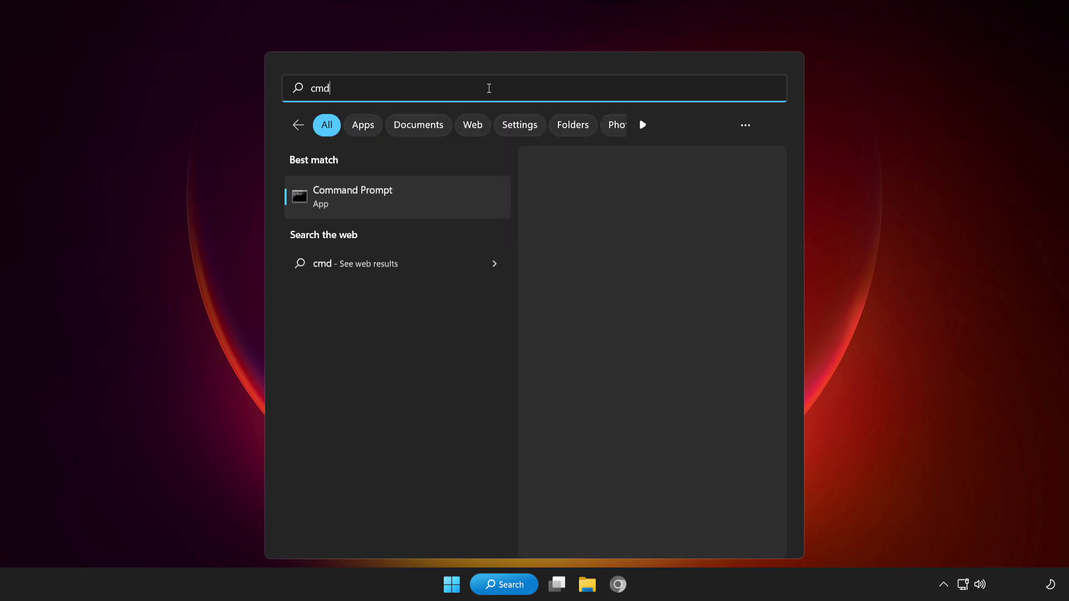
pyautogui.rightClick(423, 205)
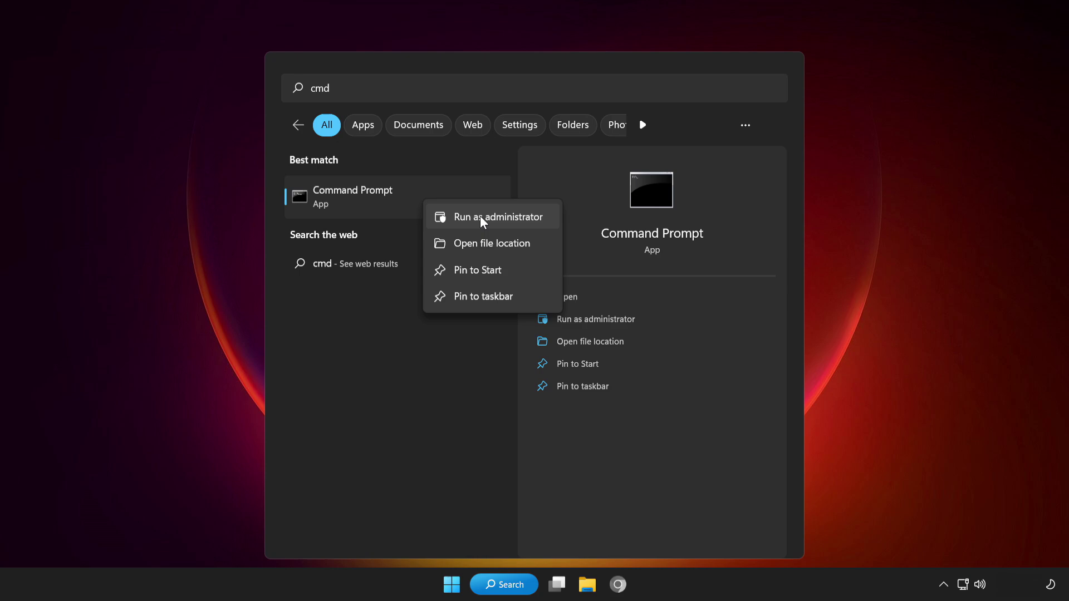
pyautogui.click(480, 215)
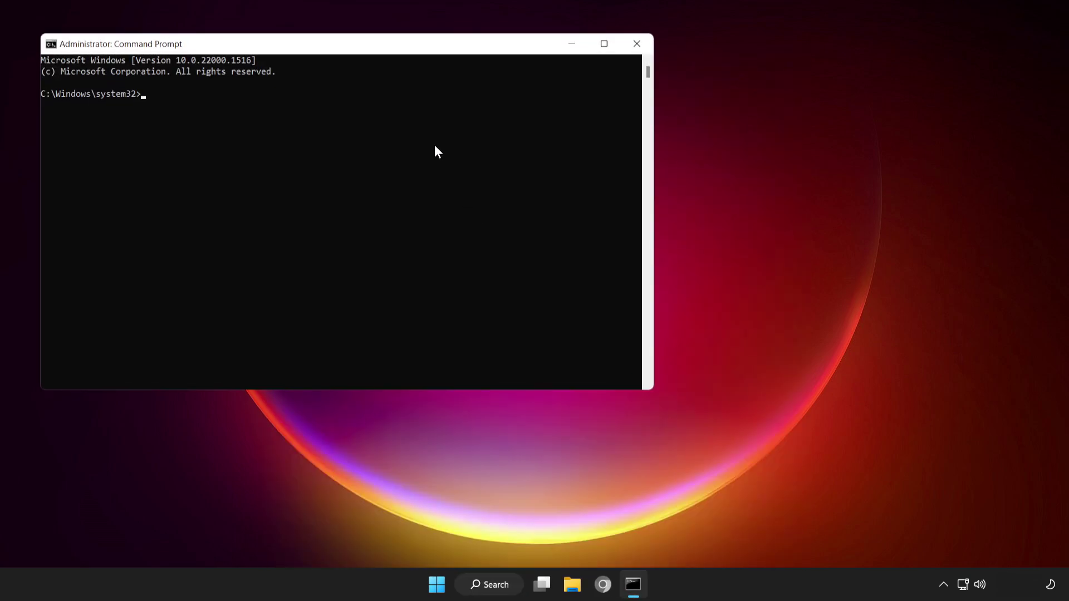
pyautogui.moveTo(391, 49); pyautogui.dragTo(585, 109)
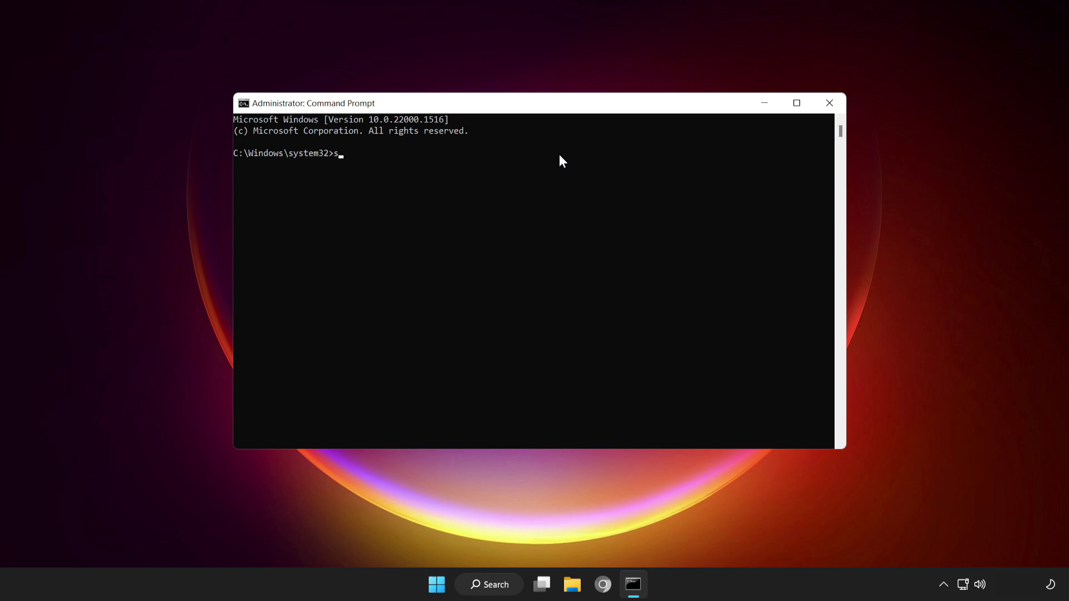
pyautogui.write('fc /scannow')
pyautogui.press('Return')
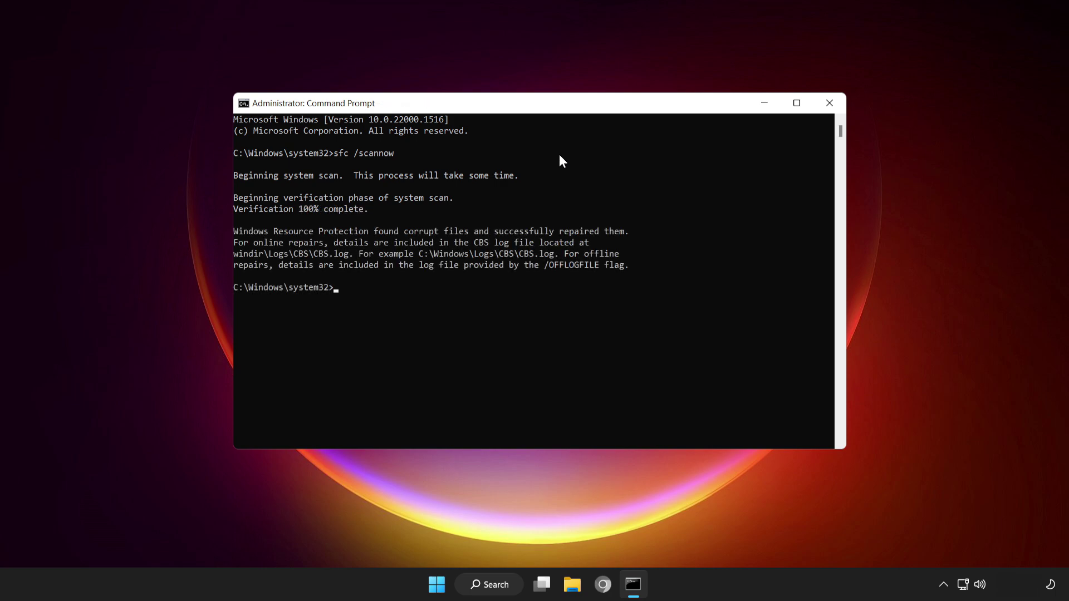
# Step: Close Command Prompt and launch Windows Security by searching 'windows security'
pyautogui.click(830, 103)
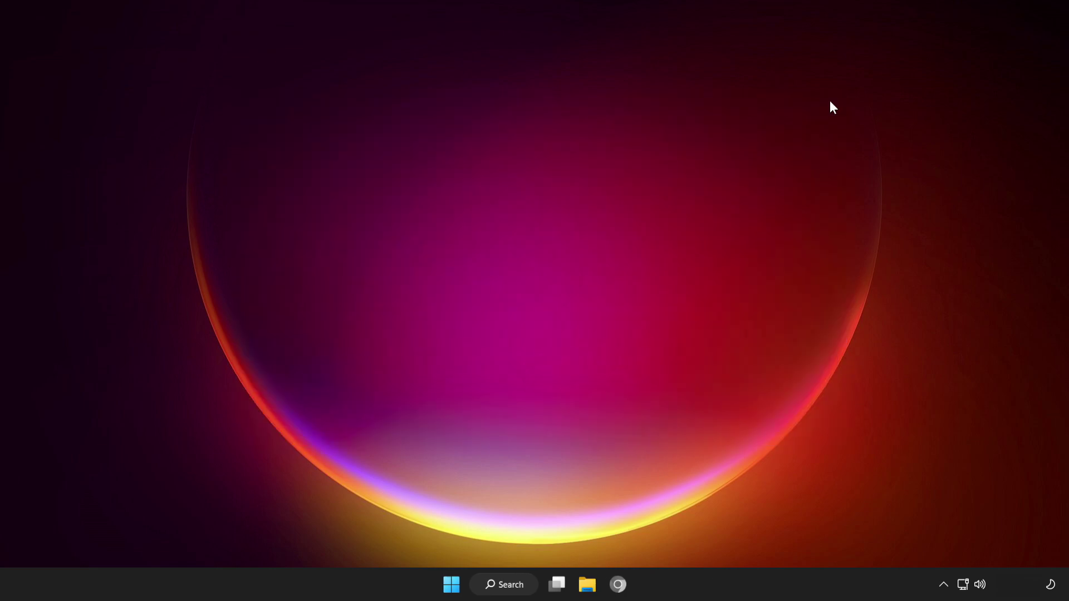
pyautogui.click(511, 586)
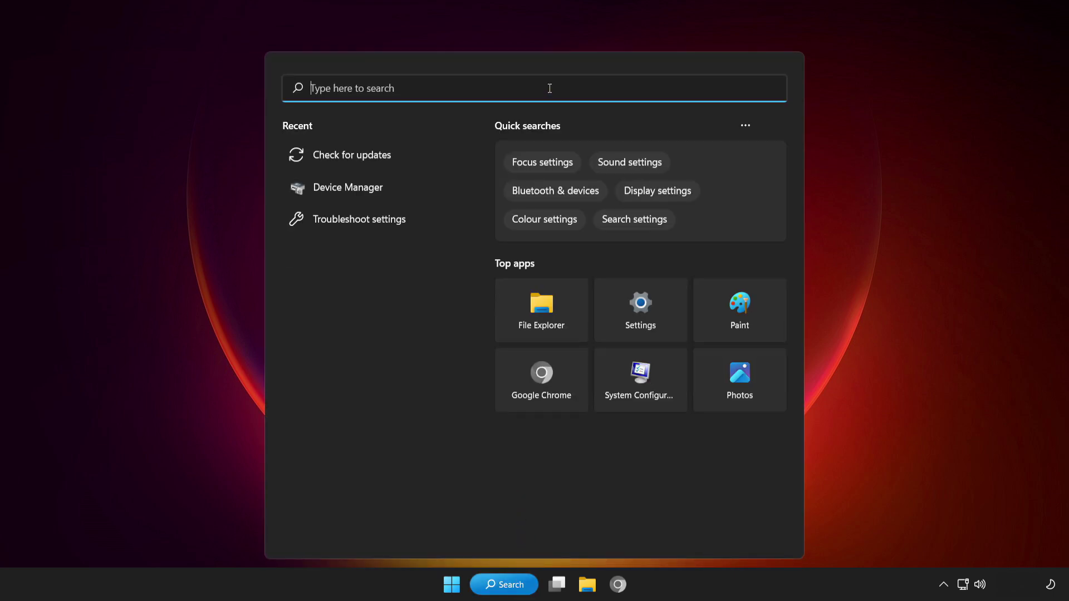
pyautogui.write('windows ')
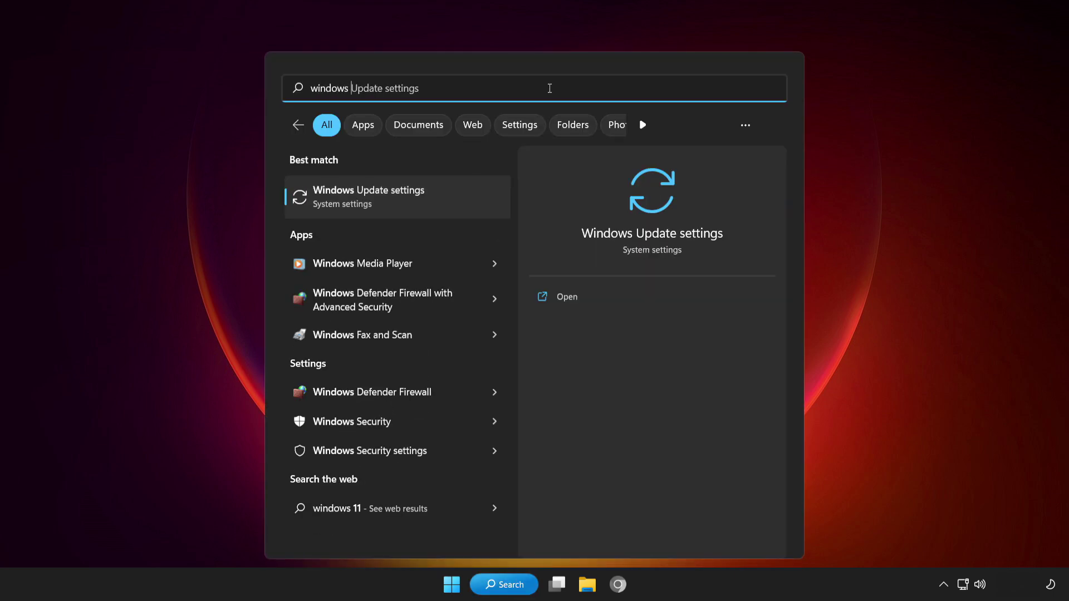
pyautogui.write('securi')
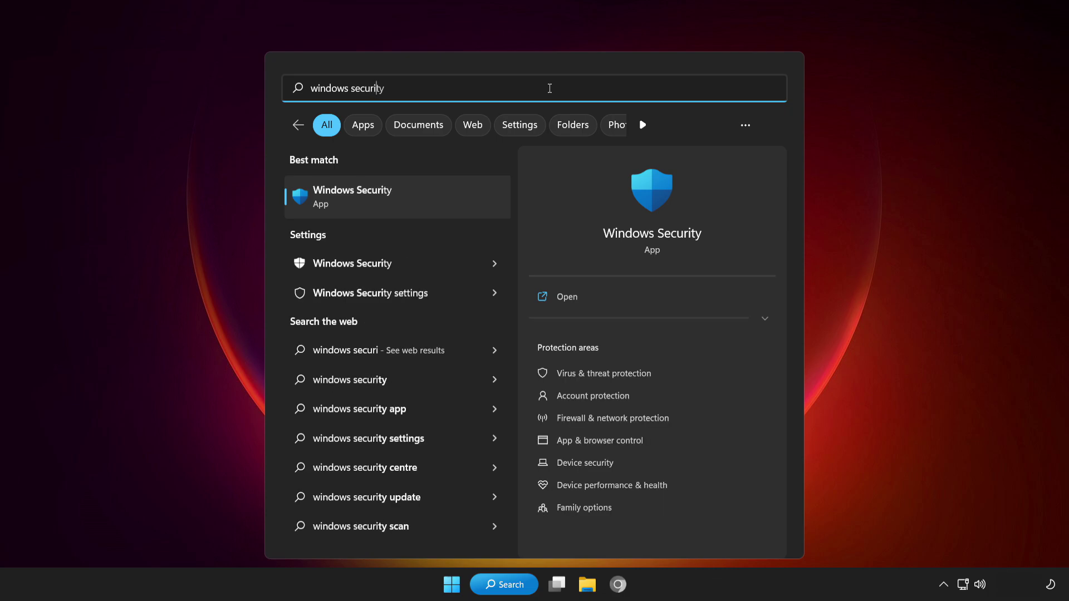
pyautogui.write('ty')
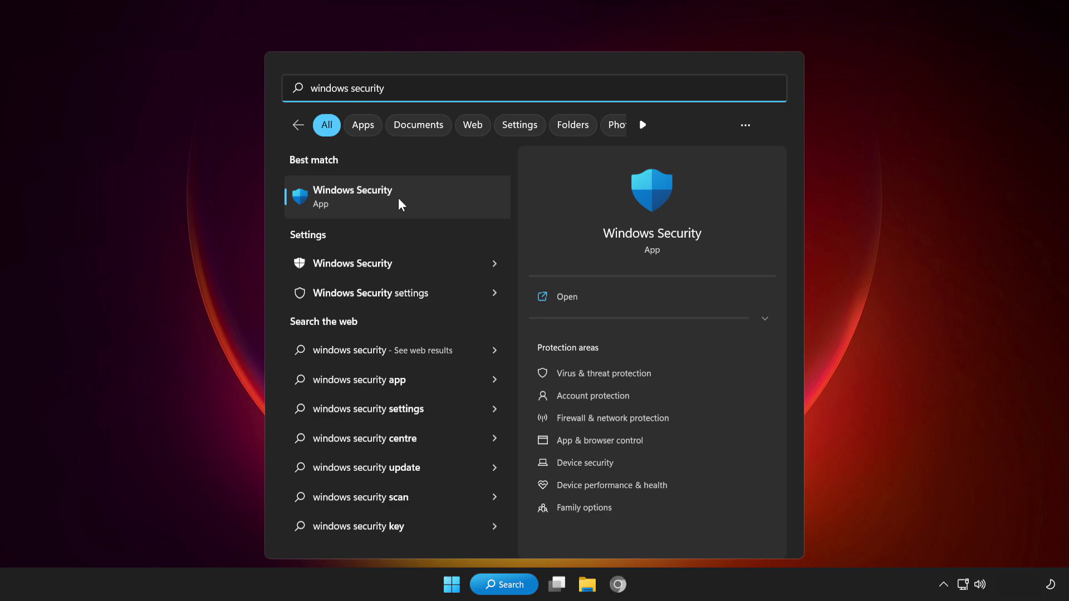
pyautogui.click(428, 192)
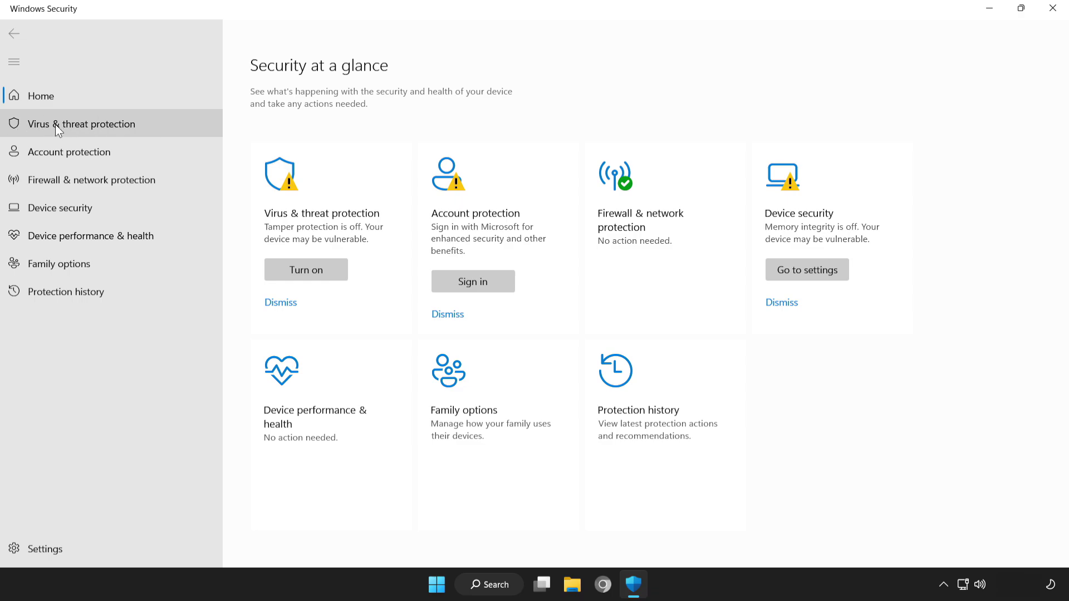
# Step: Go from Virus & threat protection settings to Add or remove exclusions
pyautogui.click(149, 123)
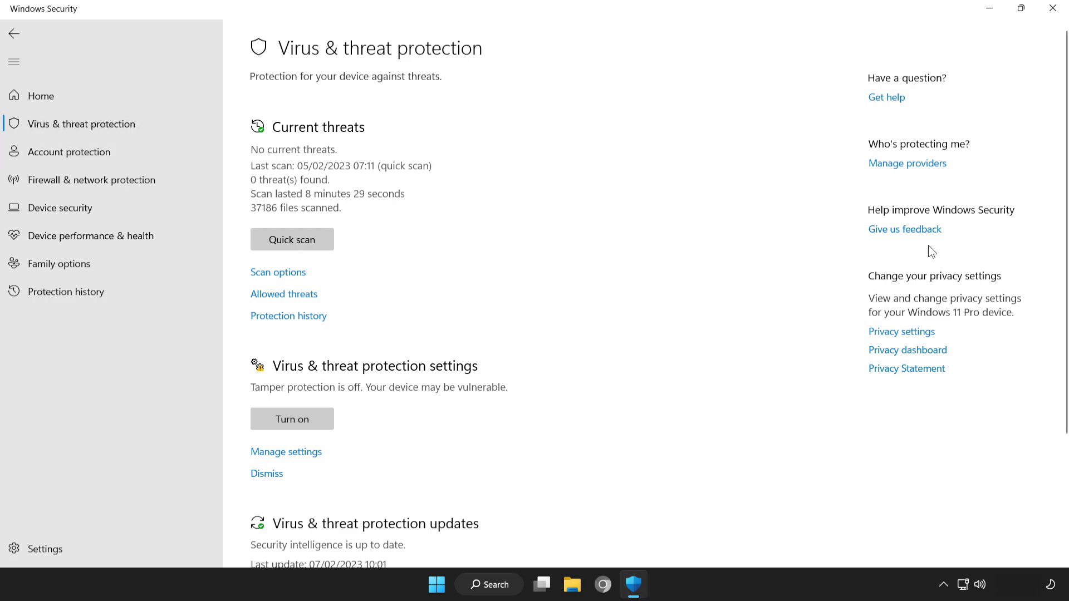
pyautogui.scroll(-1, 1067, 233)
pyautogui.scroll(-3, 1066, 233)
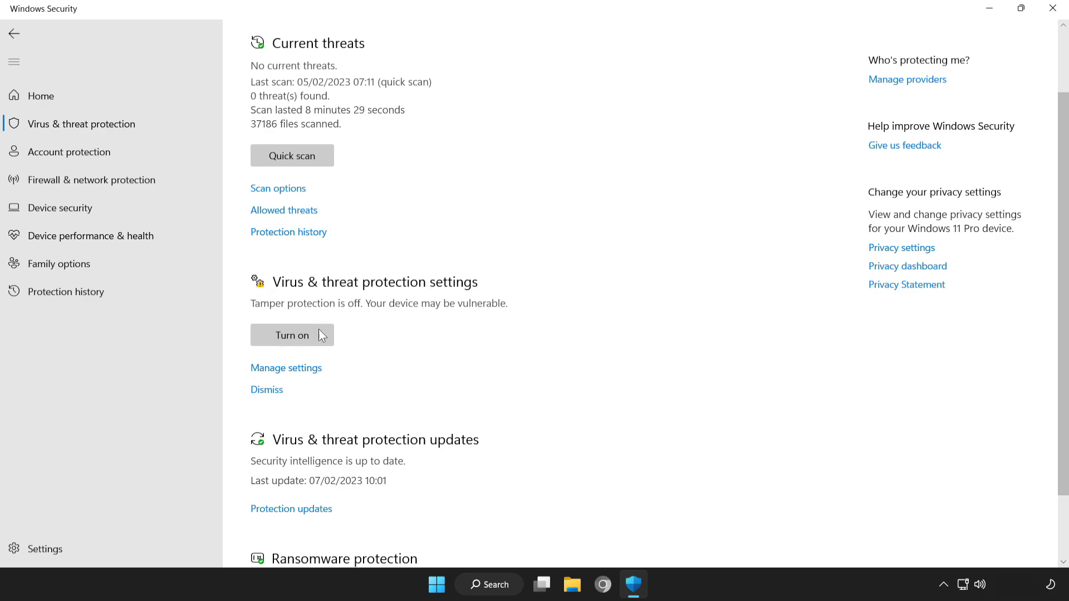
pyautogui.click(296, 370)
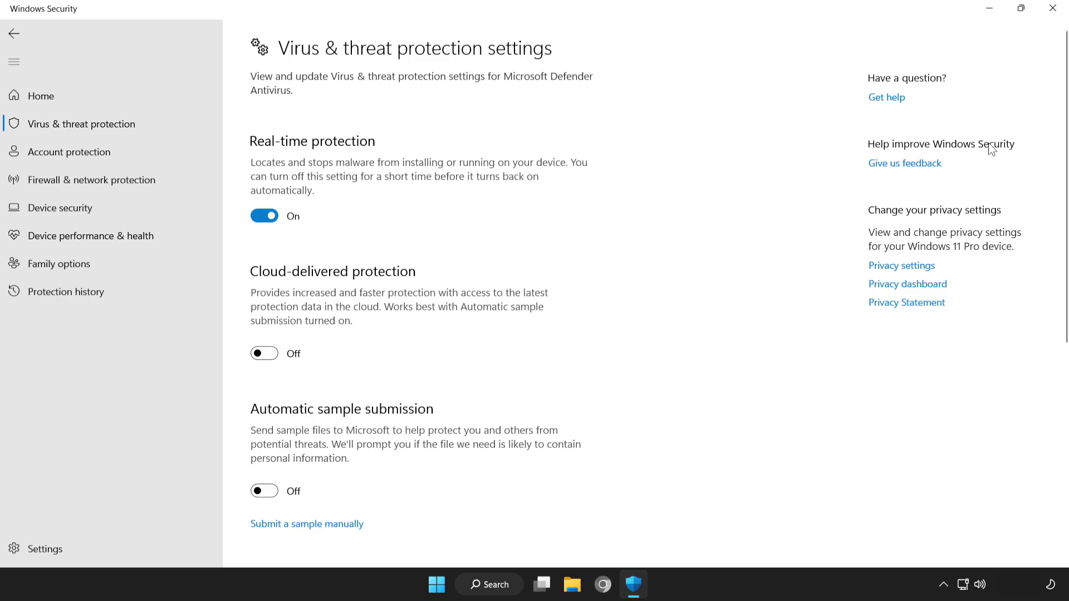
pyautogui.moveTo(1065, 146); pyautogui.dragTo(1065, 384)
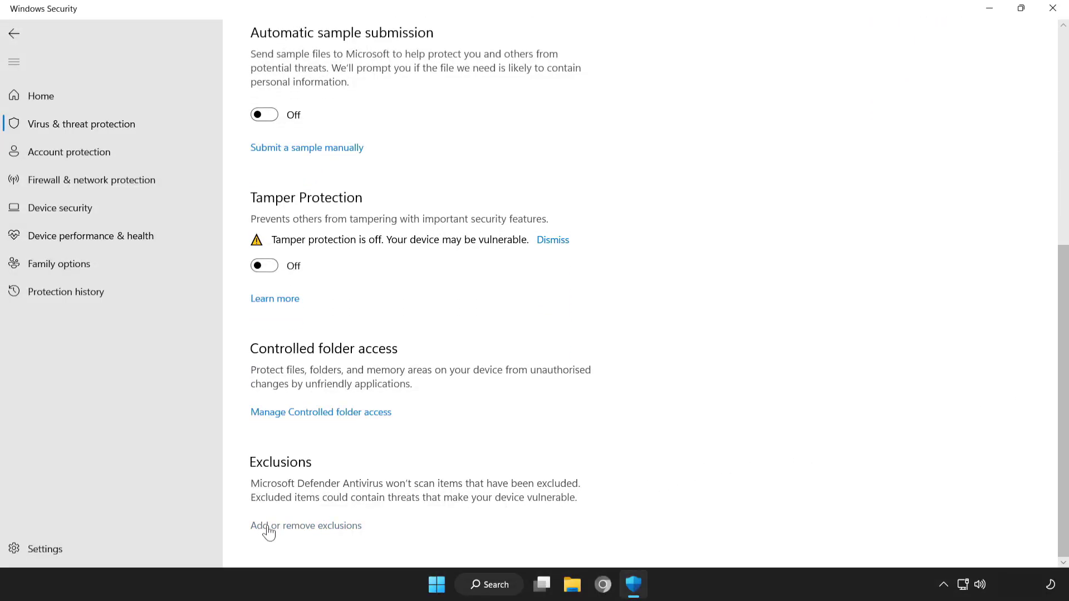
pyautogui.click(322, 531)
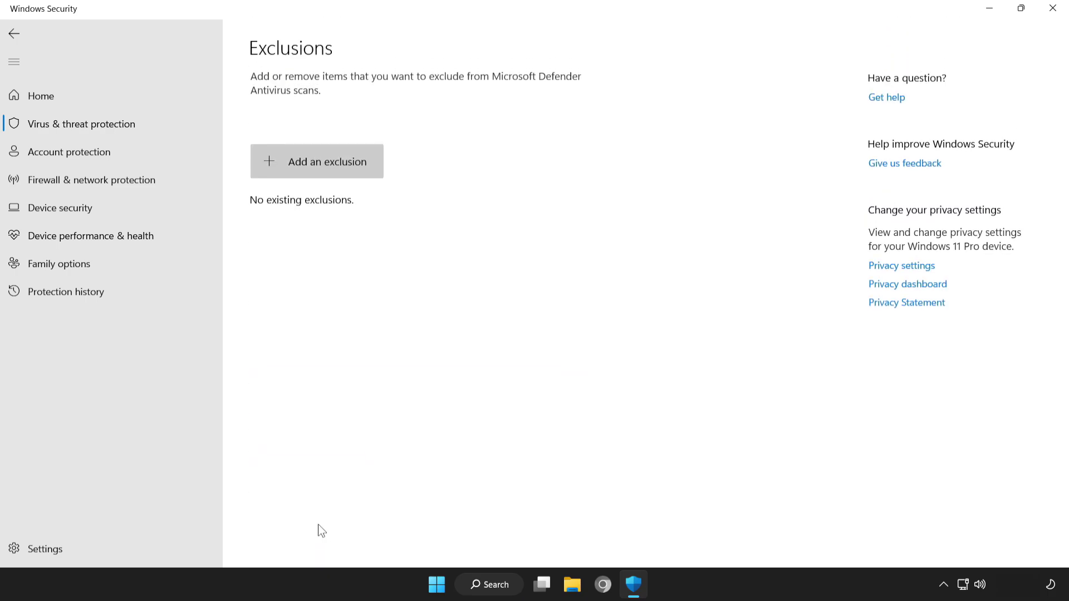
# Step: Add the NOT WORKING APP file from Program Files (x86) as a File exclusion in Defender
pyautogui.click(309, 162)
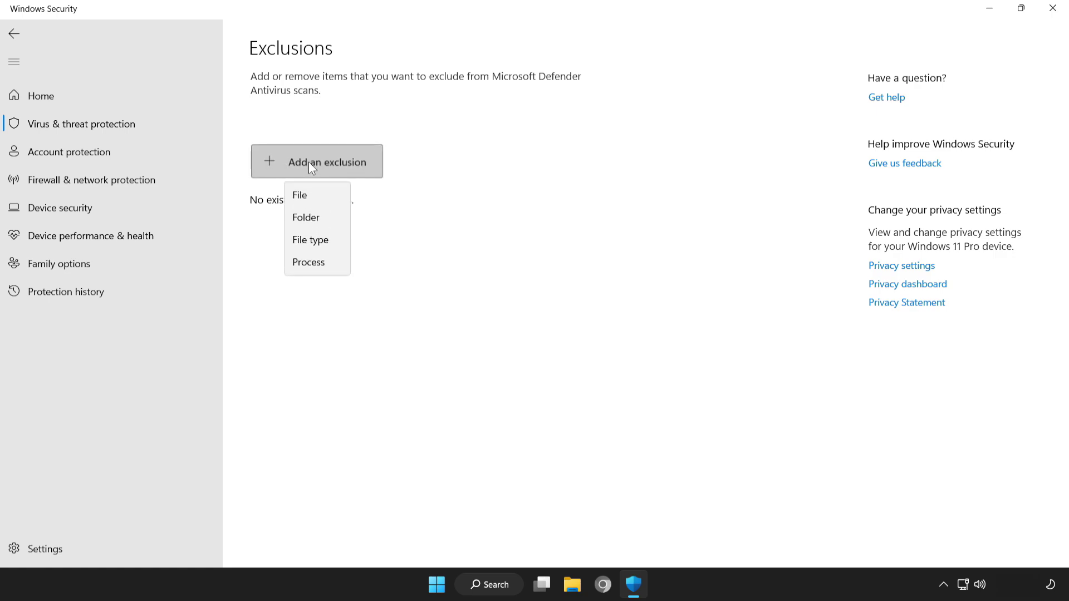
pyautogui.click(326, 197)
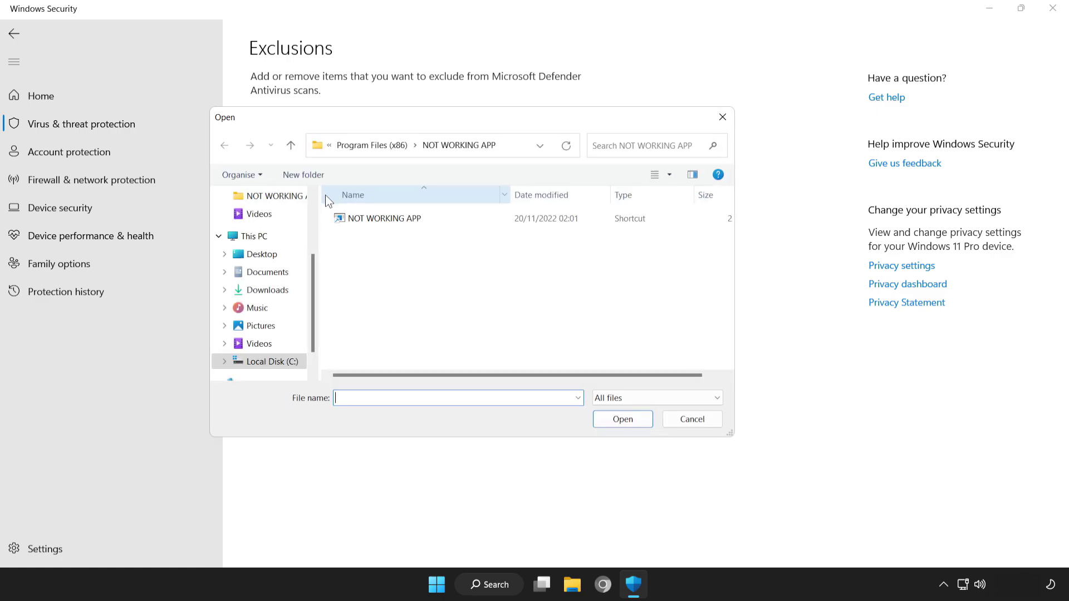
pyautogui.click(341, 218)
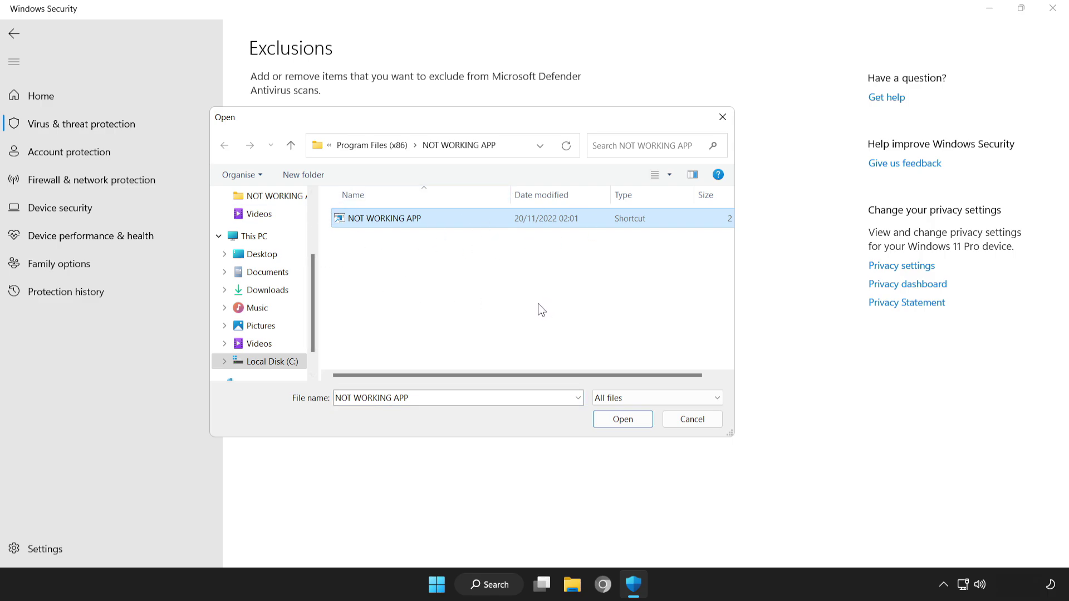
pyautogui.click(607, 422)
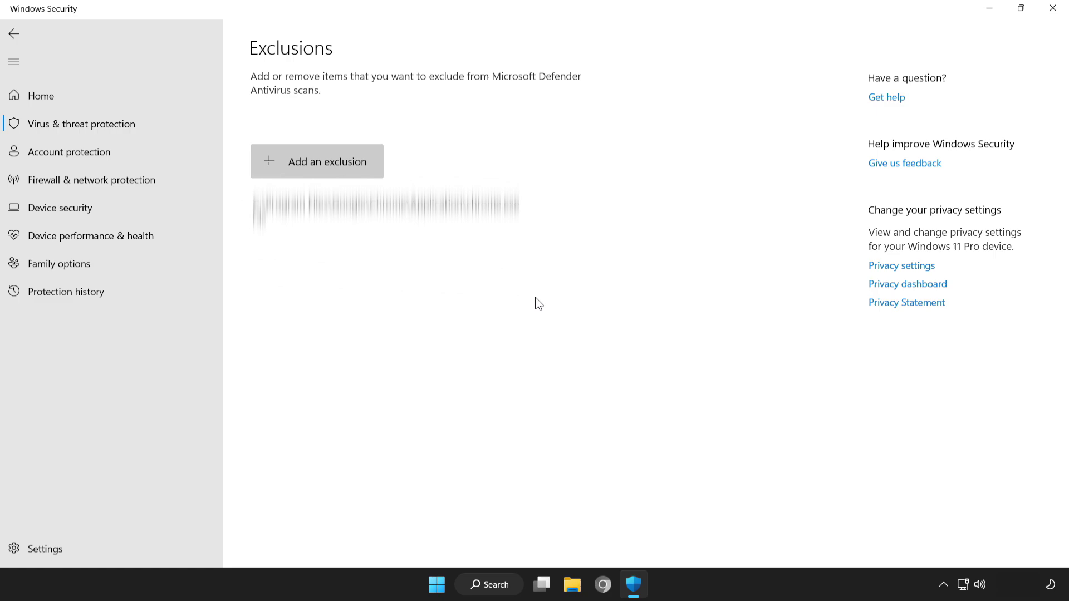
# Step: Close Windows Security and bring up the Start menu's Sleep, Shut down and Restart choices
pyautogui.click(1045, 17)
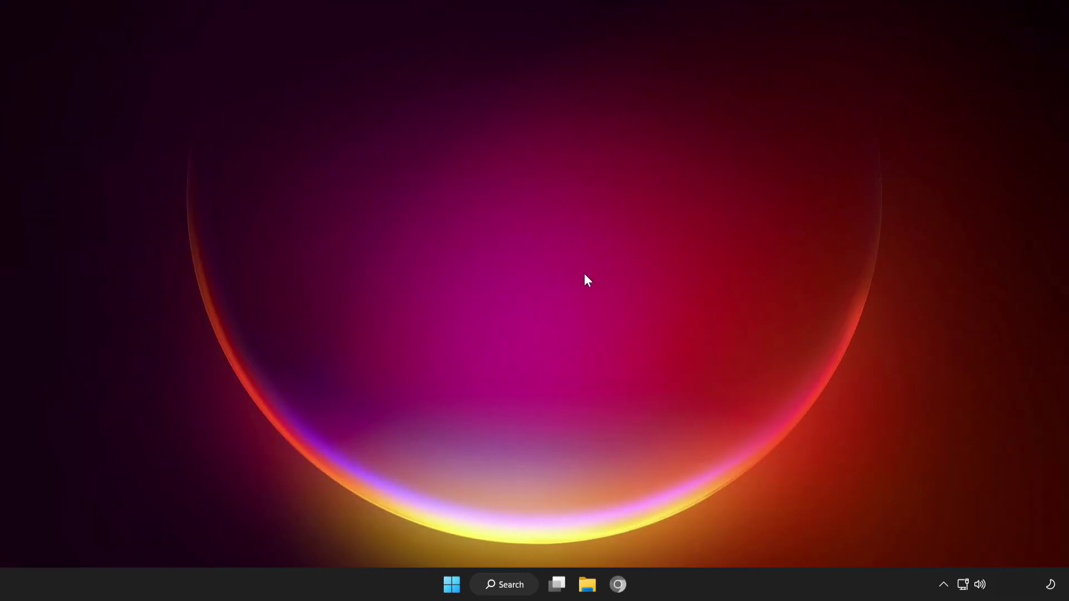
pyautogui.click(452, 586)
pyautogui.click(707, 537)
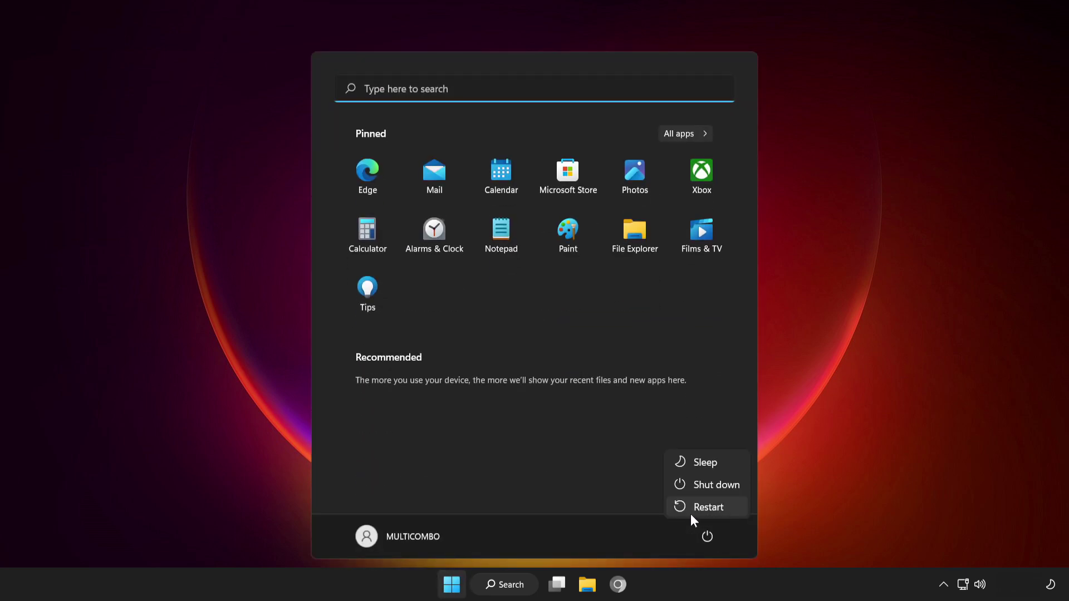